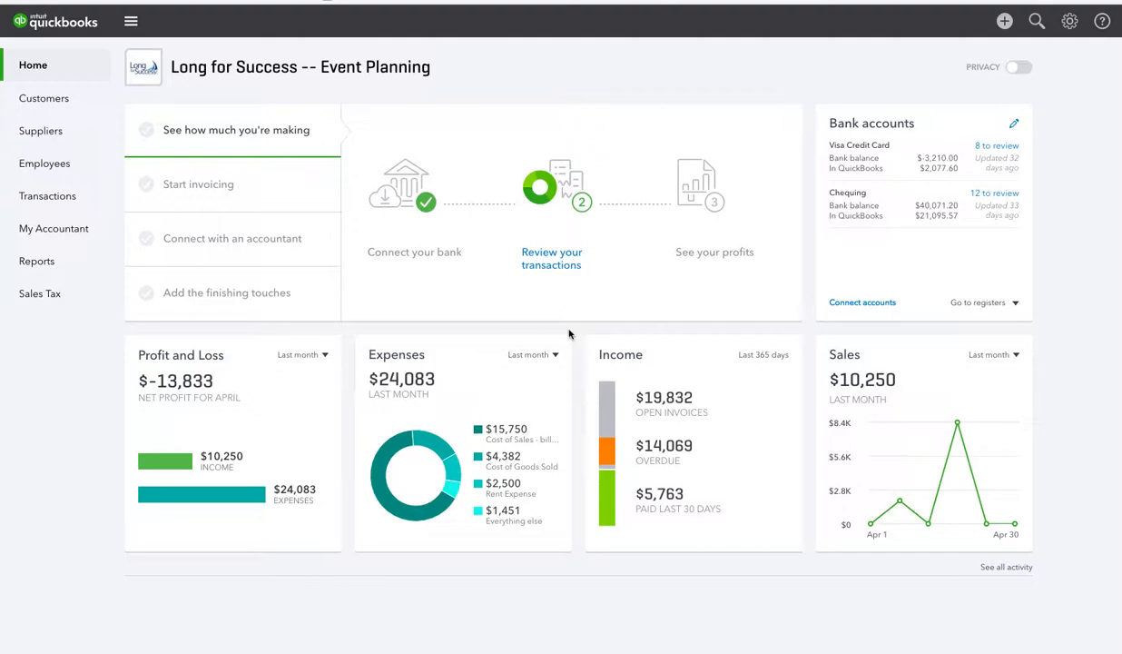
Open the company's full Chart of Accounts list.
click(64, 200)
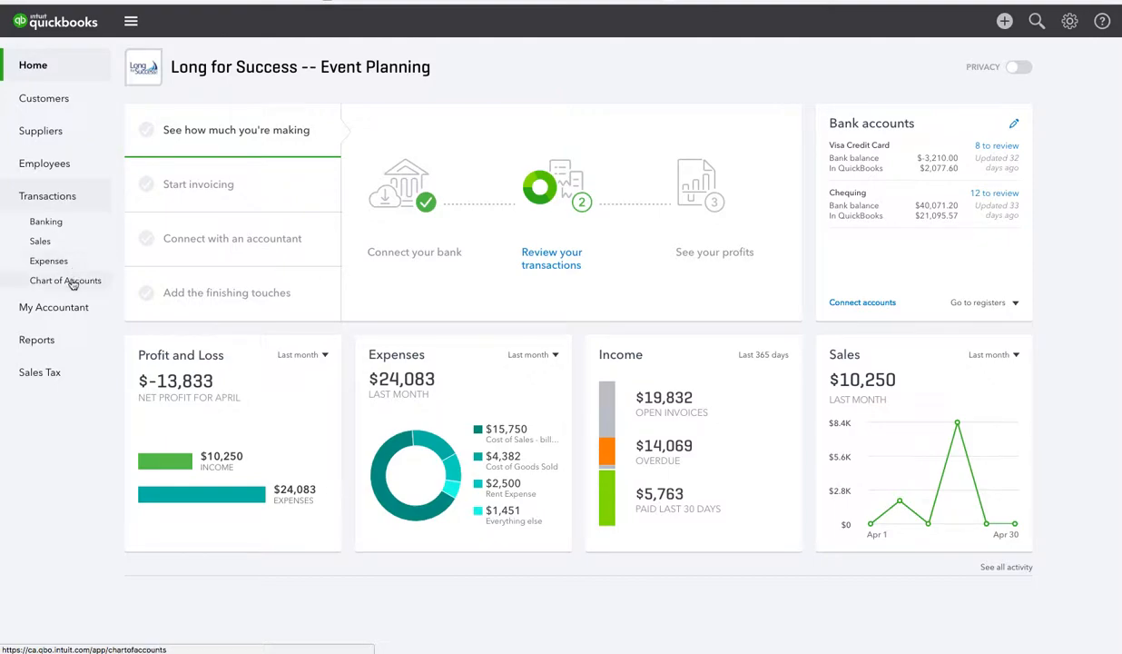
click(72, 283)
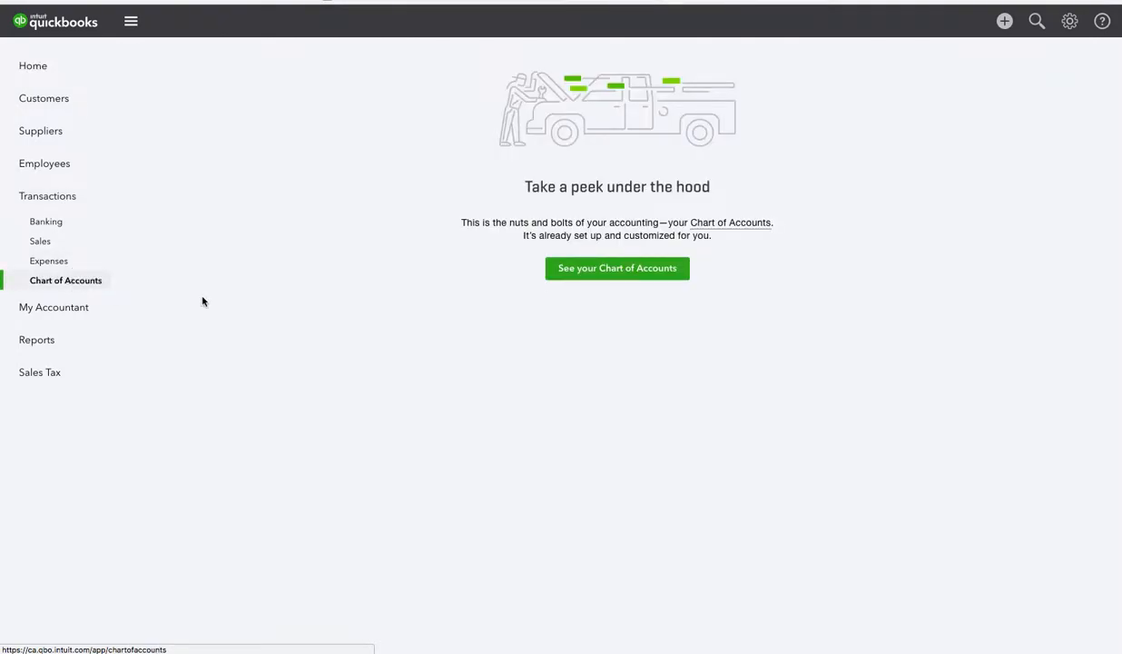
click(557, 270)
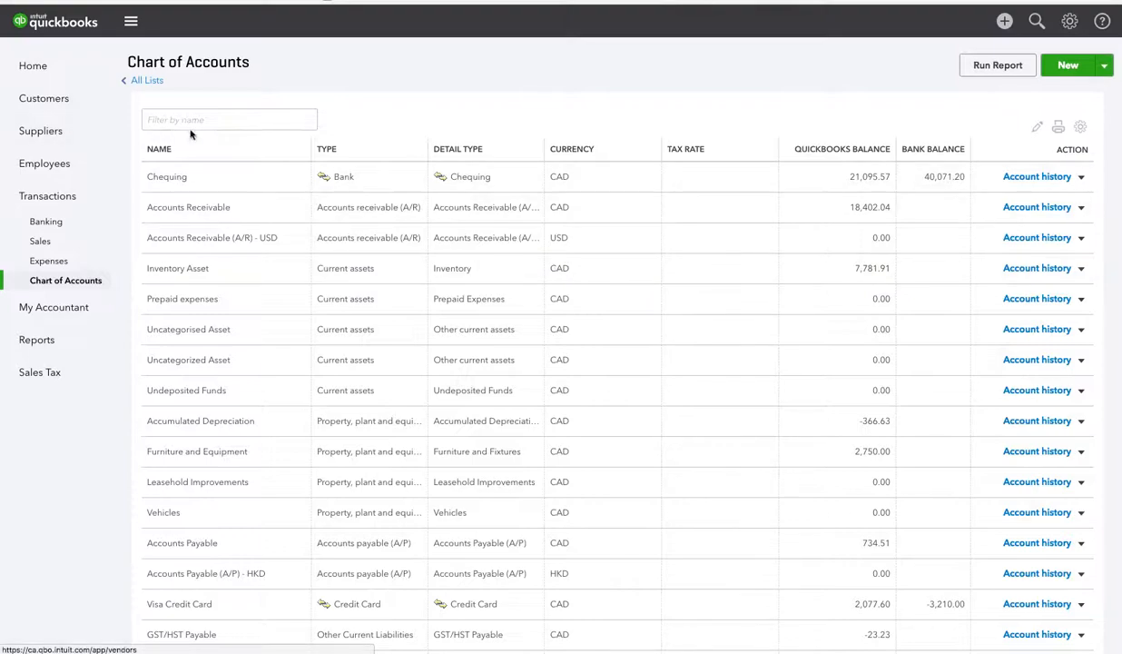
Filter the accounts by the name Prepaid to look for a prepaid expenses account, and clear the filter.
click(194, 122)
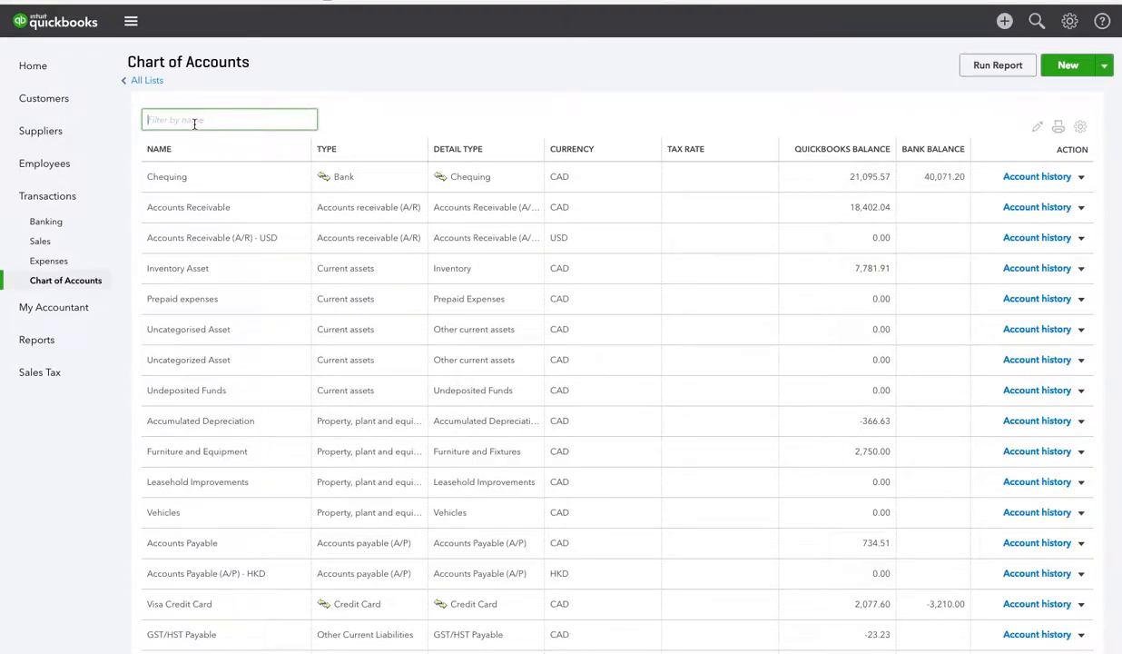
text(Prepaid)
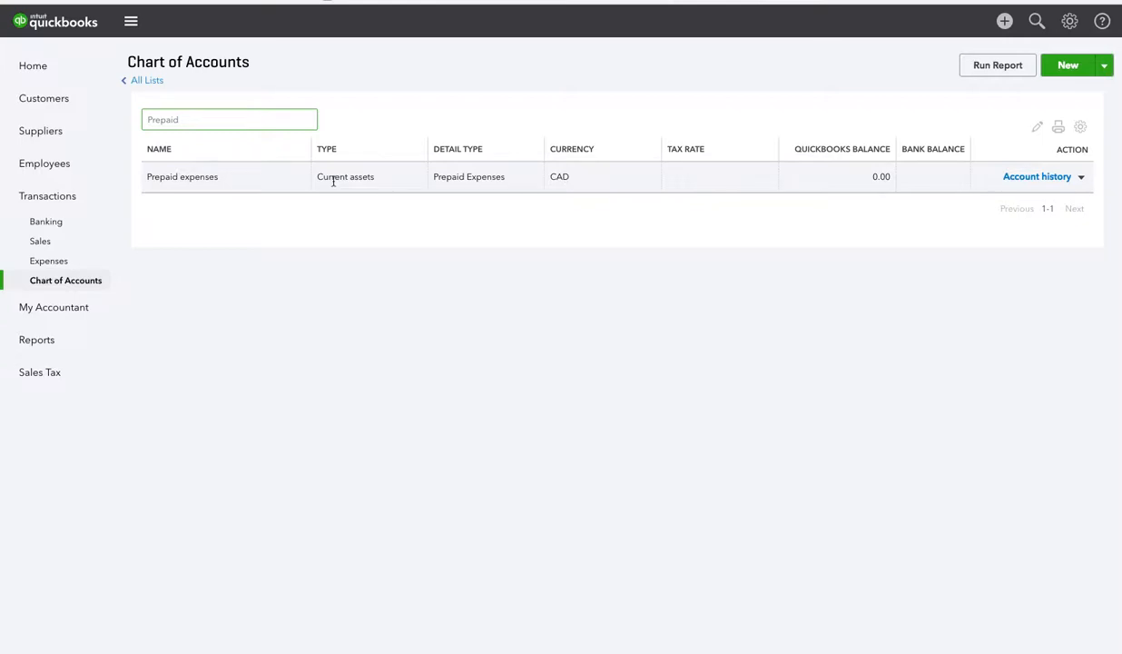
drag(181, 120, 138, 119)
key(BackSpace)
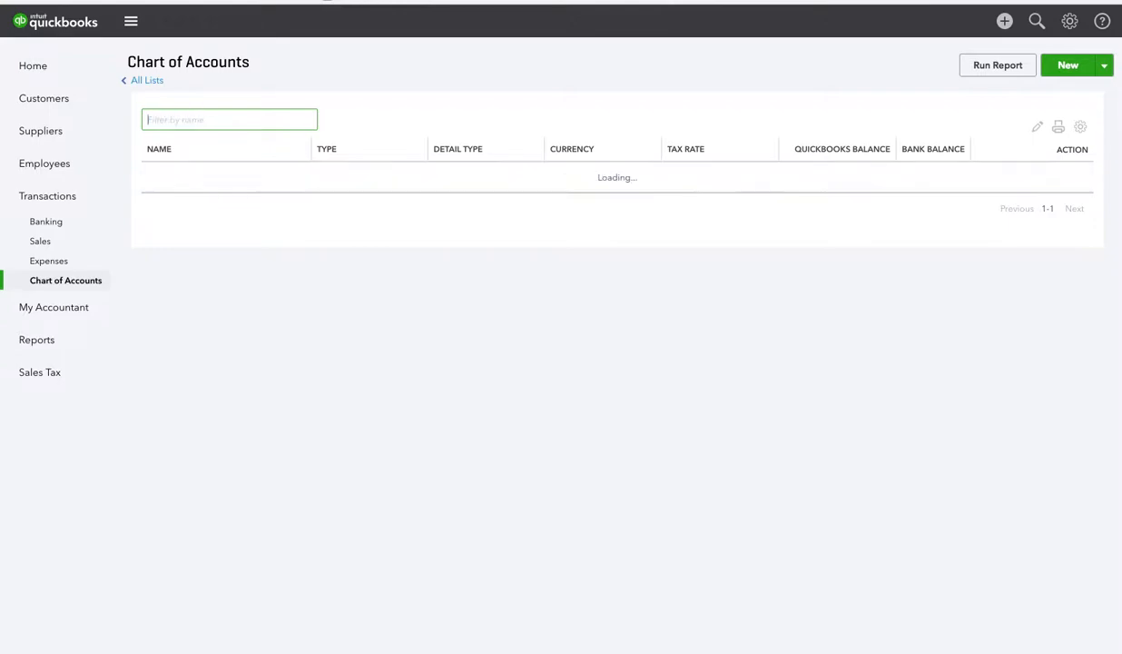
Start a new account with category type Current assets and detail type Prepaid Expenses.
click(1064, 65)
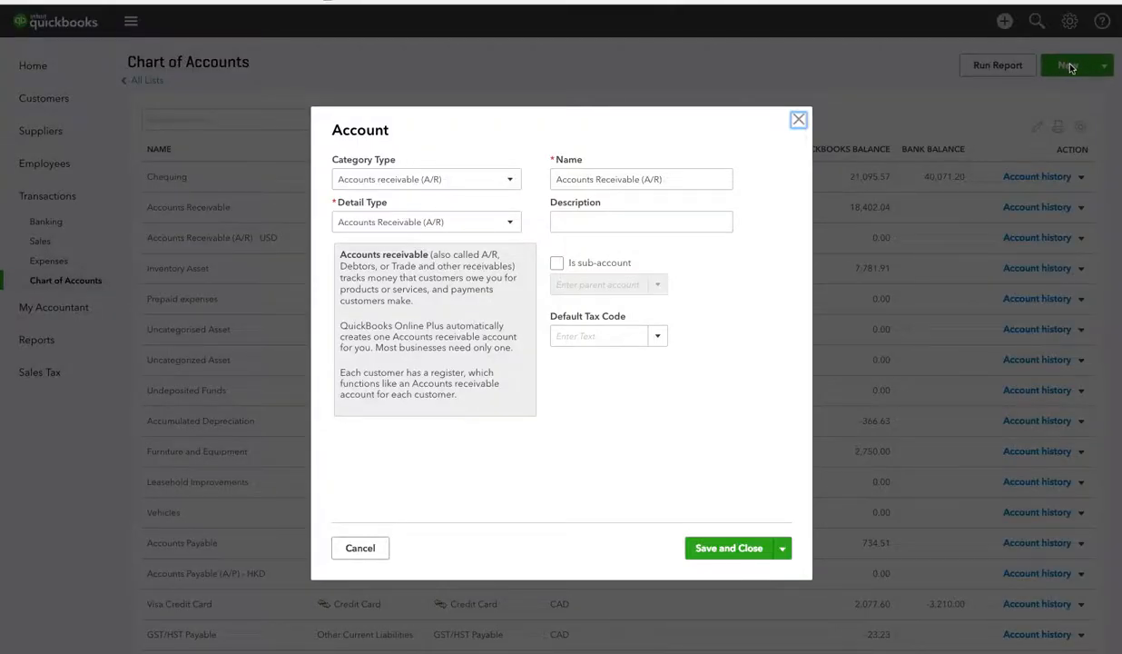
click(510, 181)
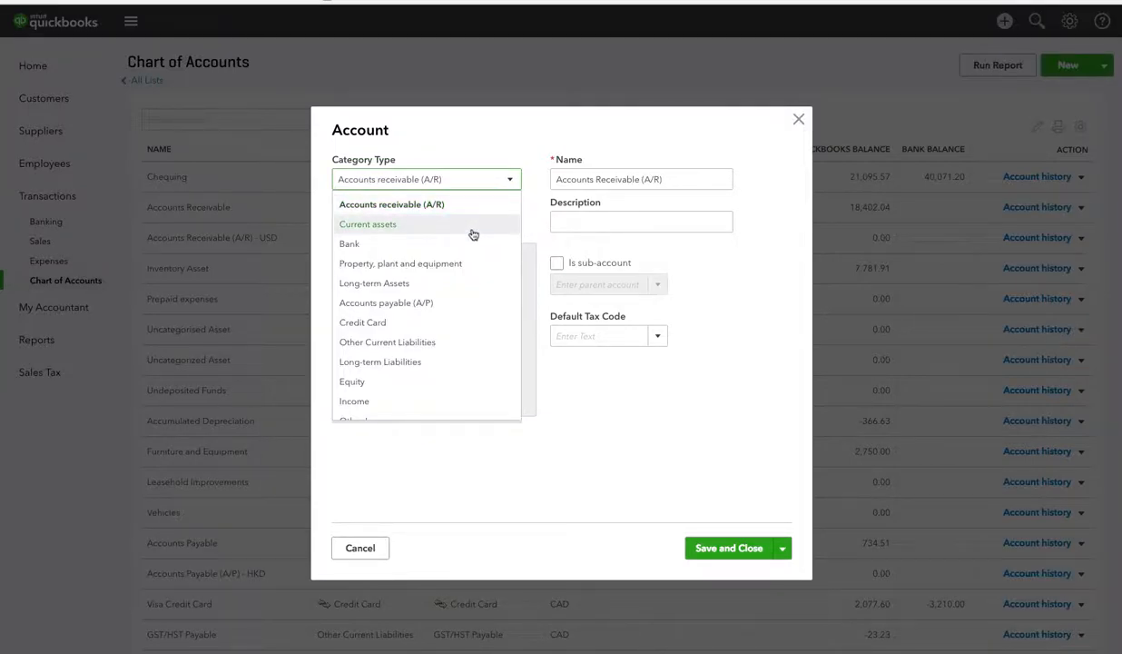
click(473, 226)
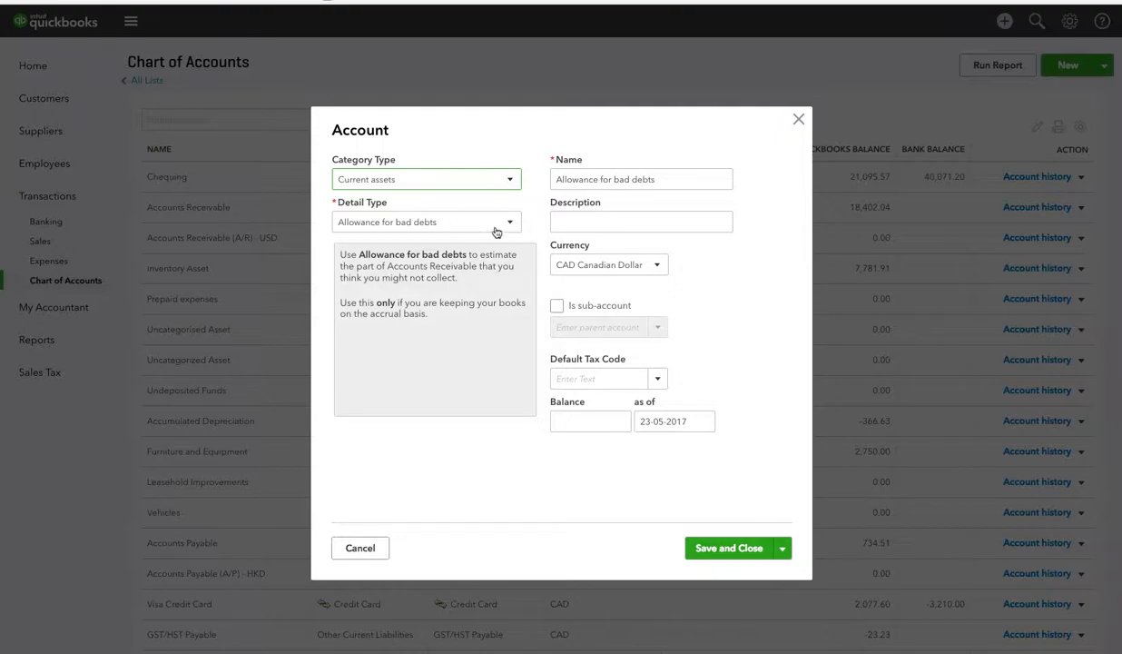
click(509, 223)
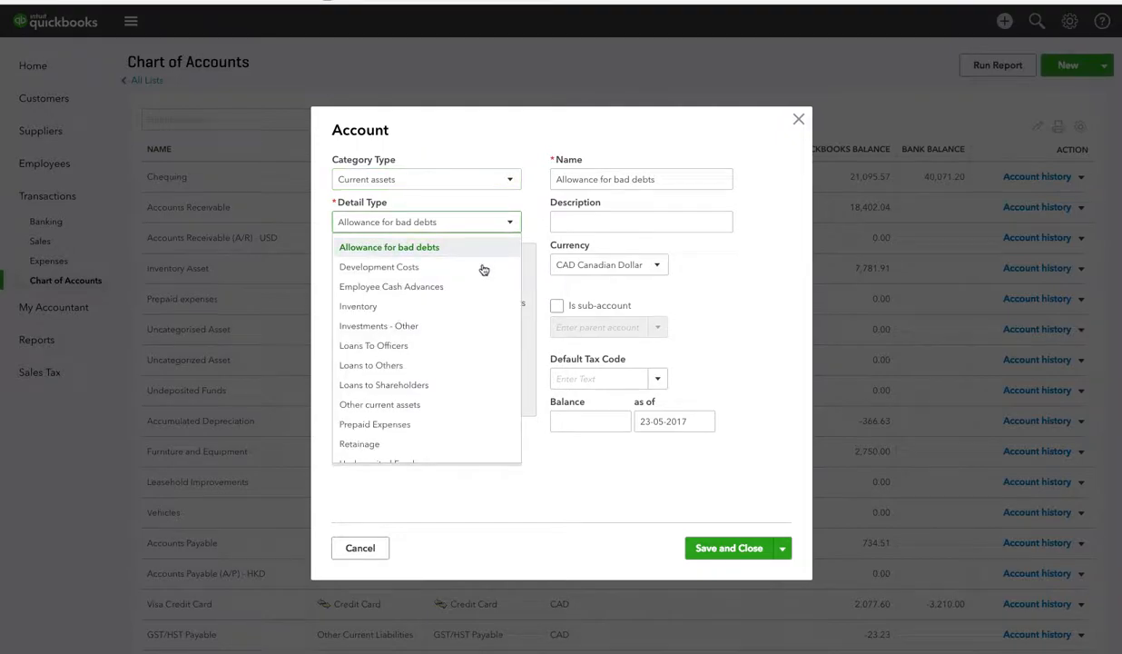
click(437, 422)
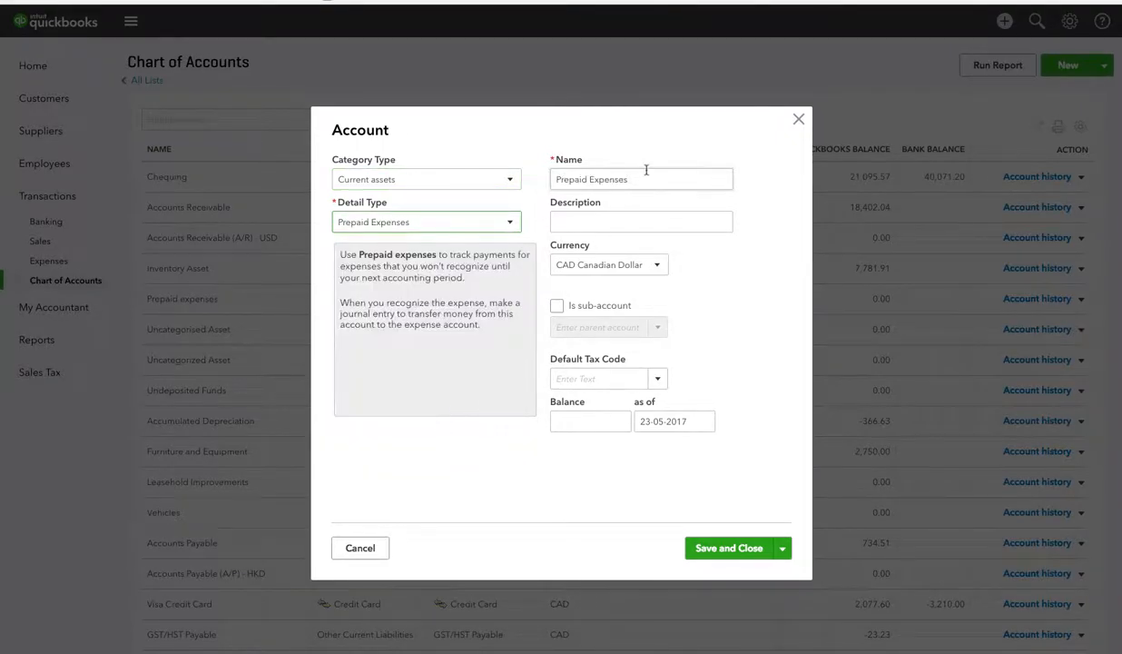
Name the new account Liability Insurance, make it a sub-account of Prepaid expenses, and save it.
drag(707, 180, 544, 178)
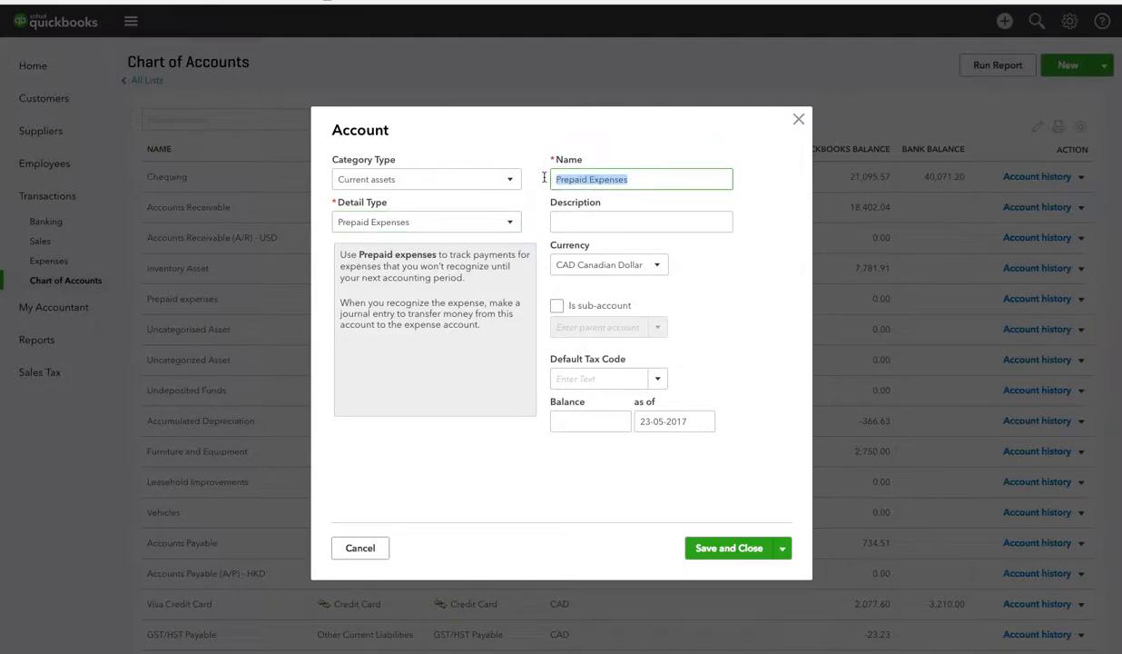
text(Liab)
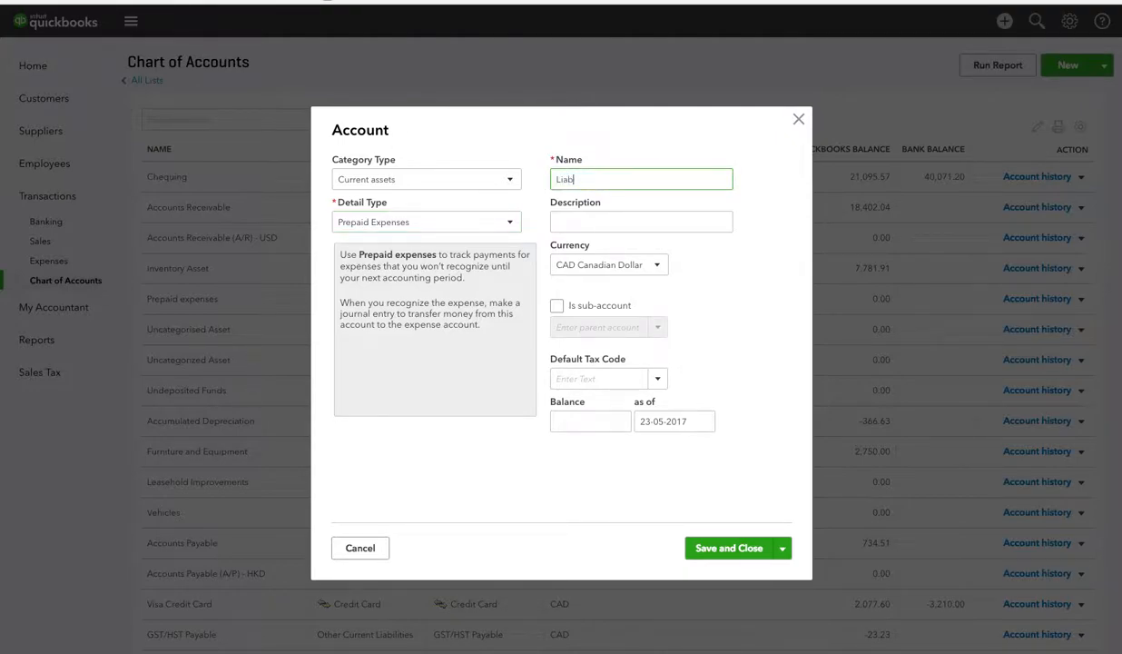
text(ility Insurance)
click(557, 305)
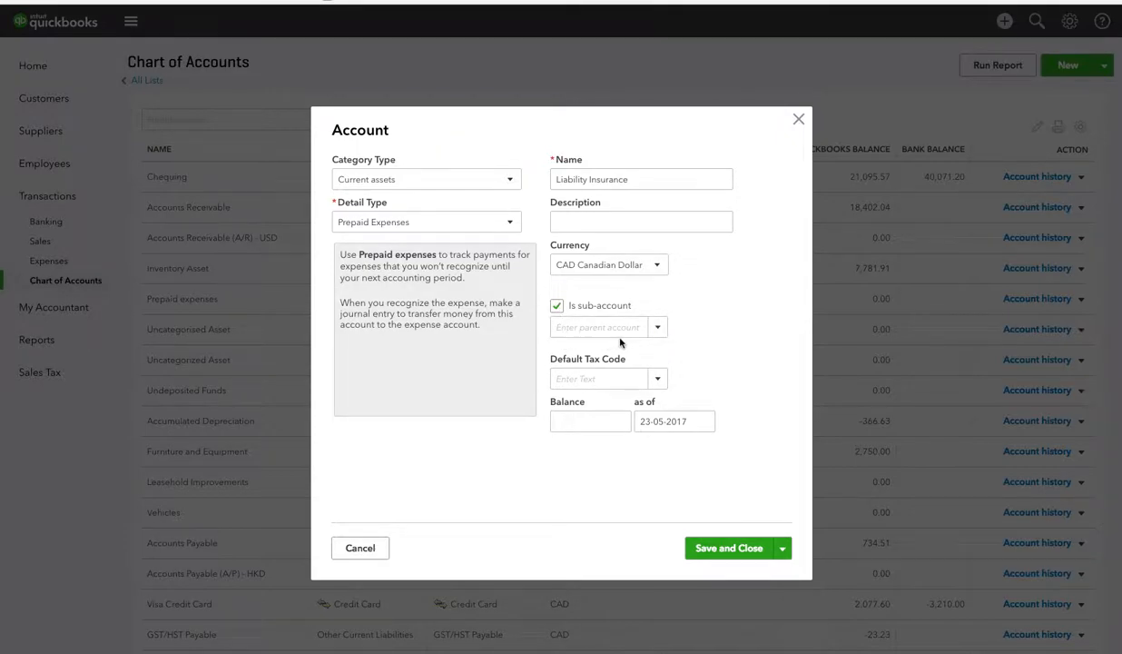
click(576, 329)
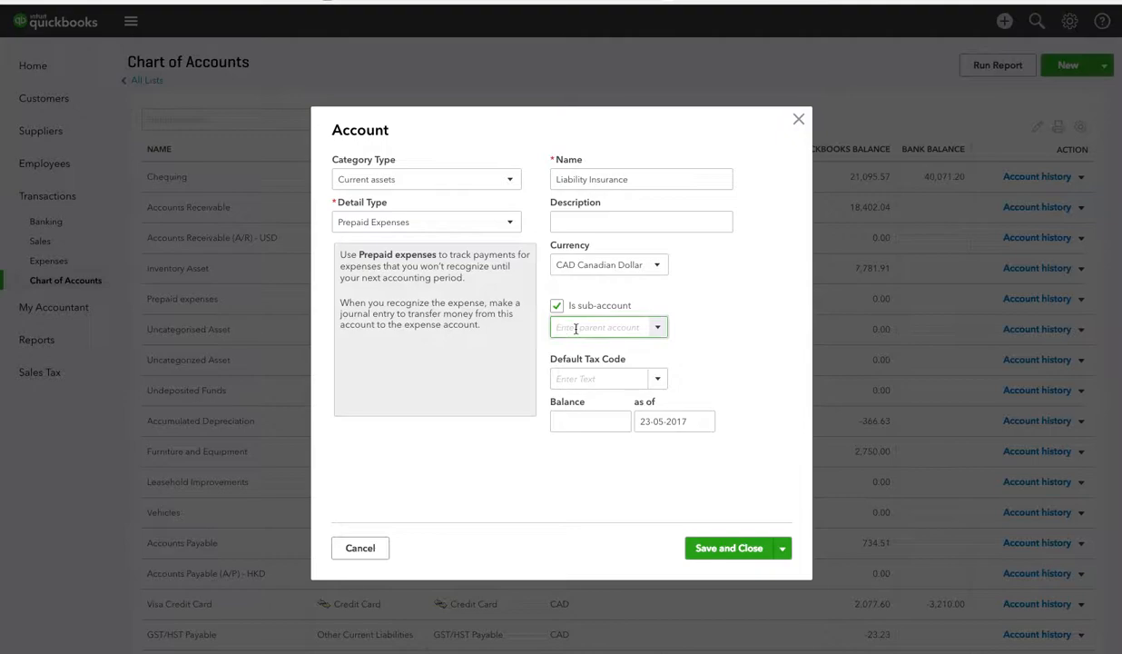
text(Prepaid expenses)
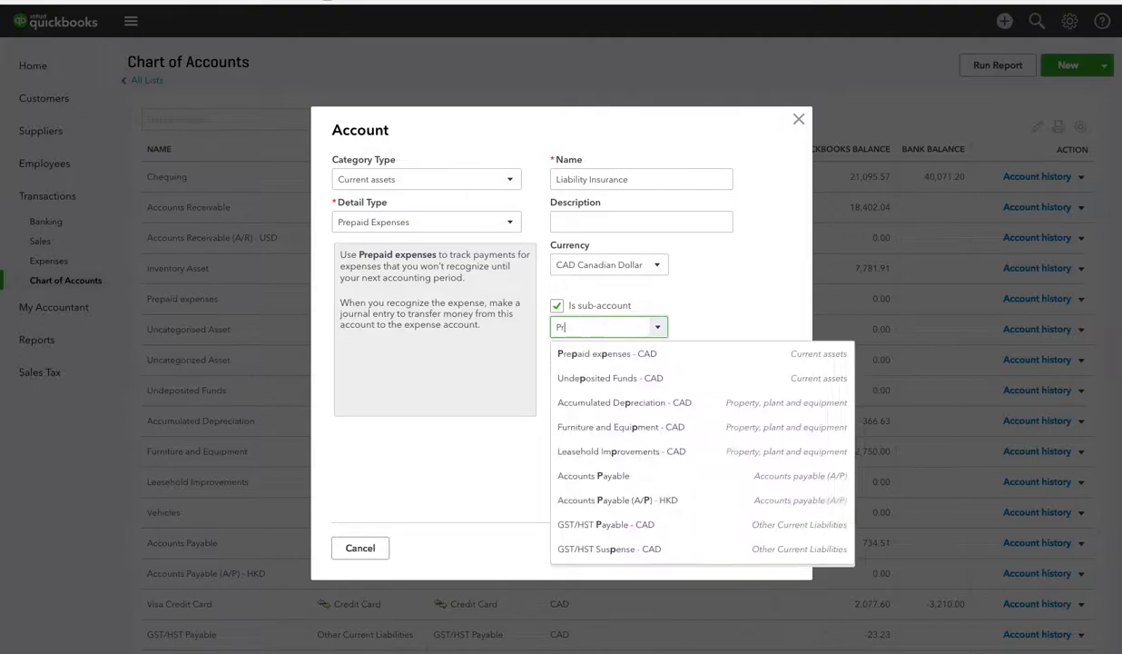
click(582, 350)
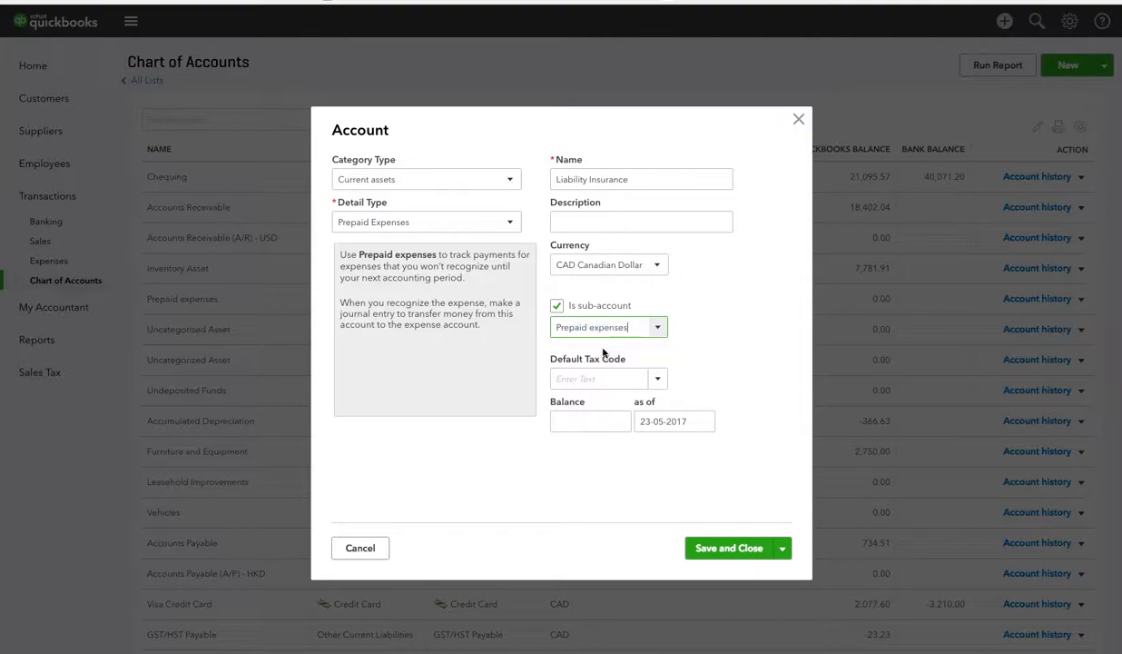
click(718, 552)
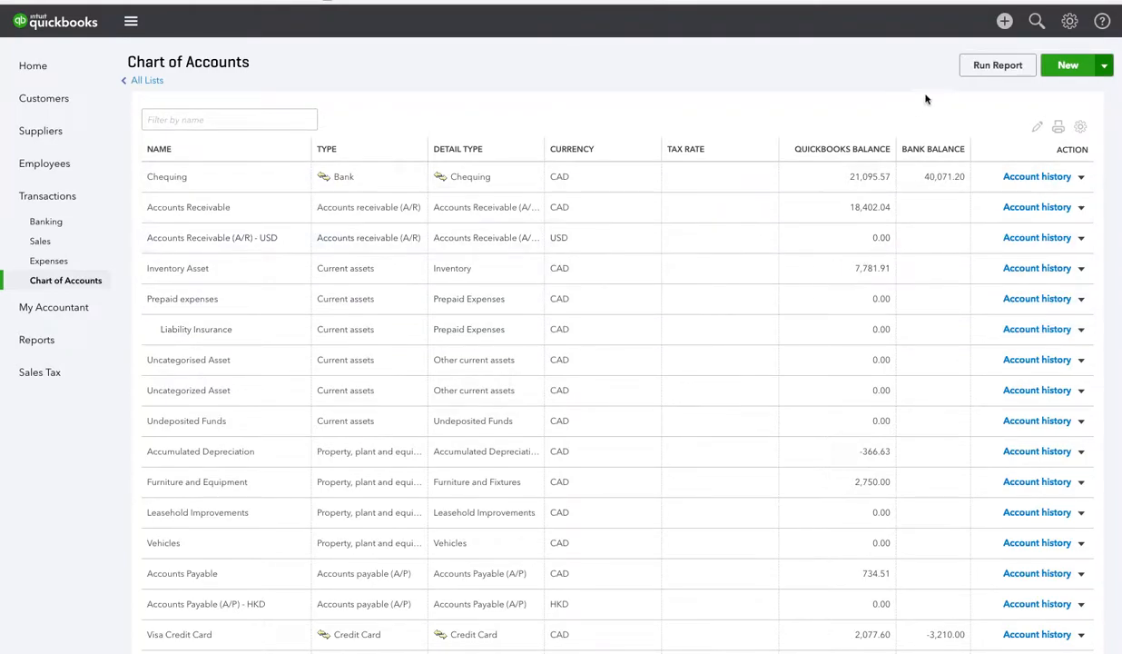
Create a new cheque and add RSA as a new payee, opening its full supplier details.
click(1005, 22)
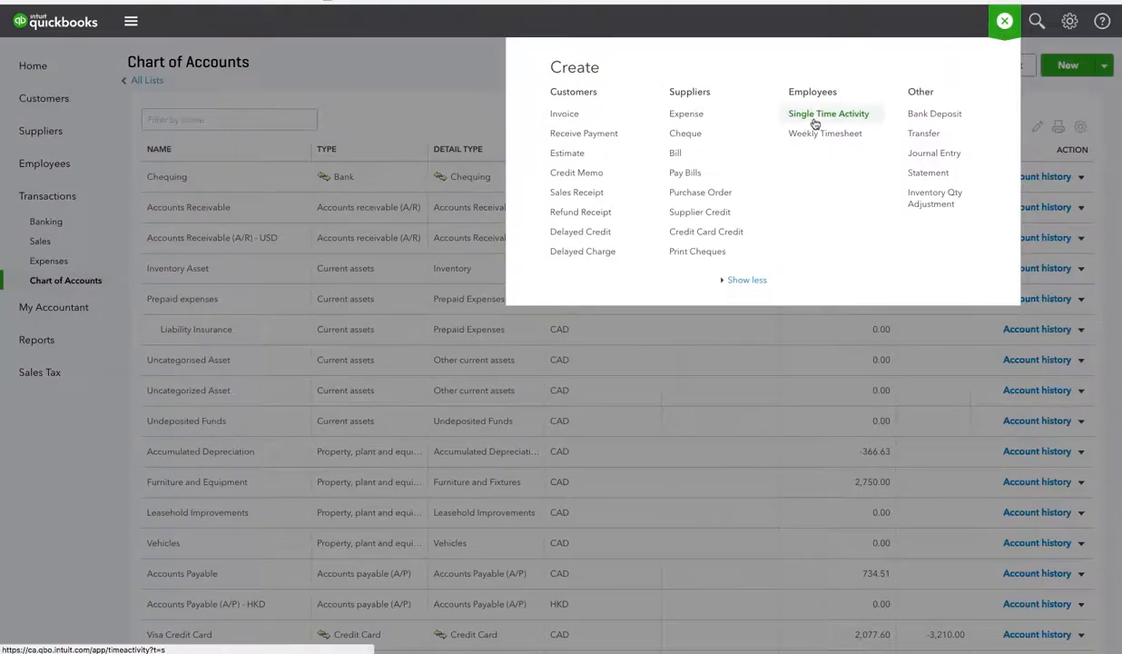
click(685, 134)
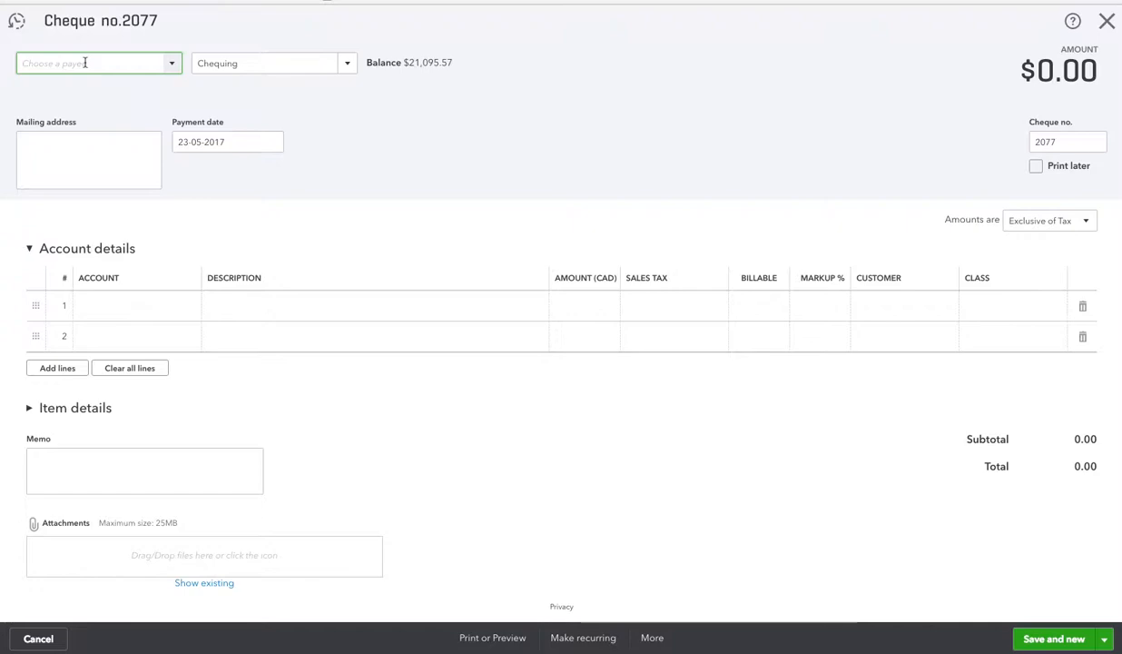
text(RSA)
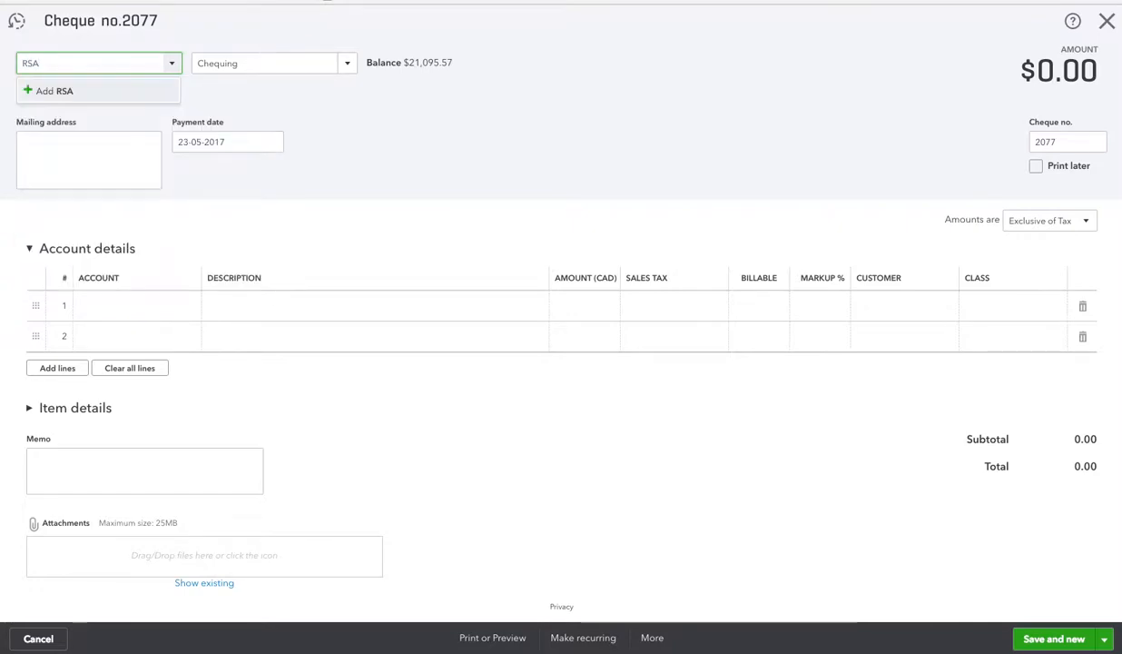
click(50, 92)
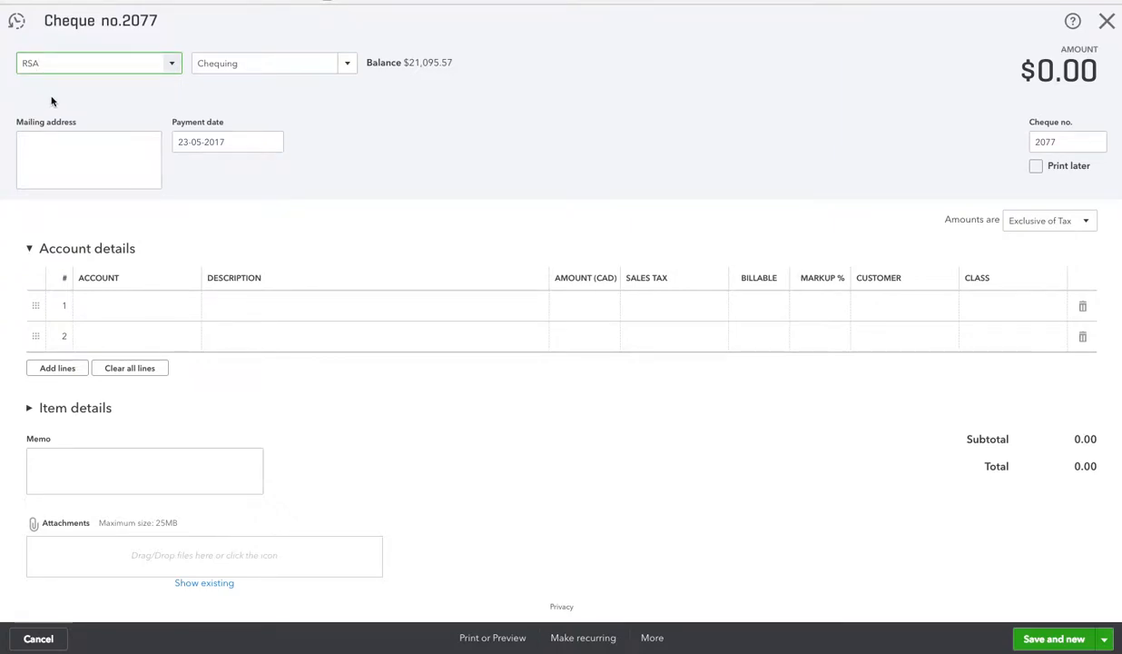
click(54, 270)
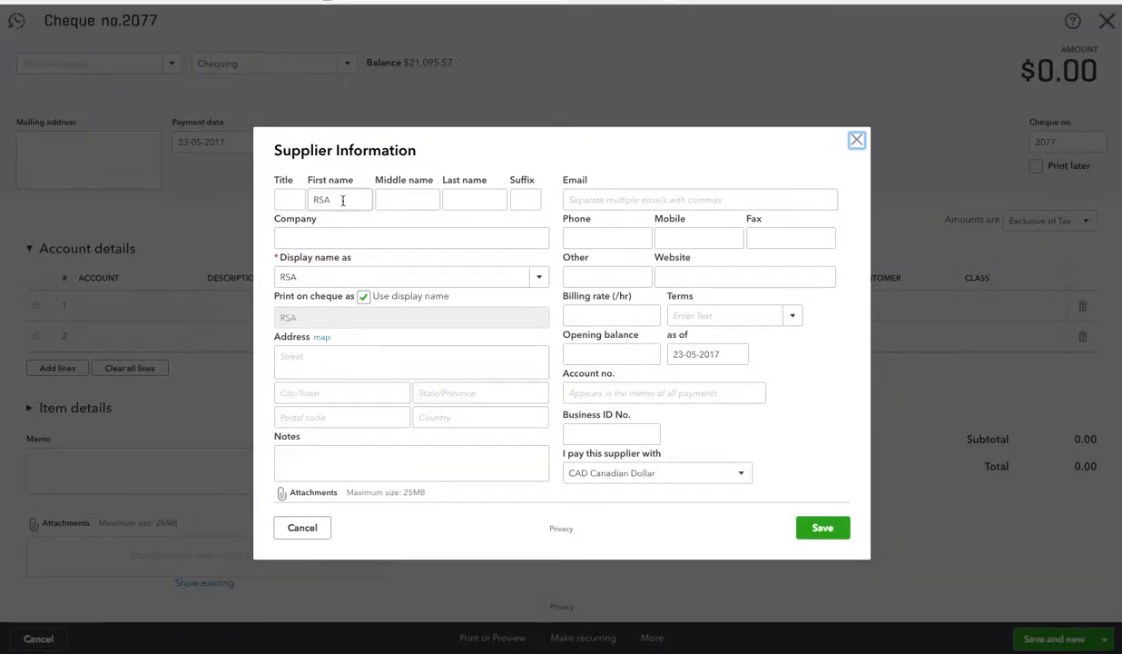
Clear the supplier's first name, set both the company and display name to RSA Insurance, and save the supplier.
drag(342, 201, 314, 199)
key(BackSpace)
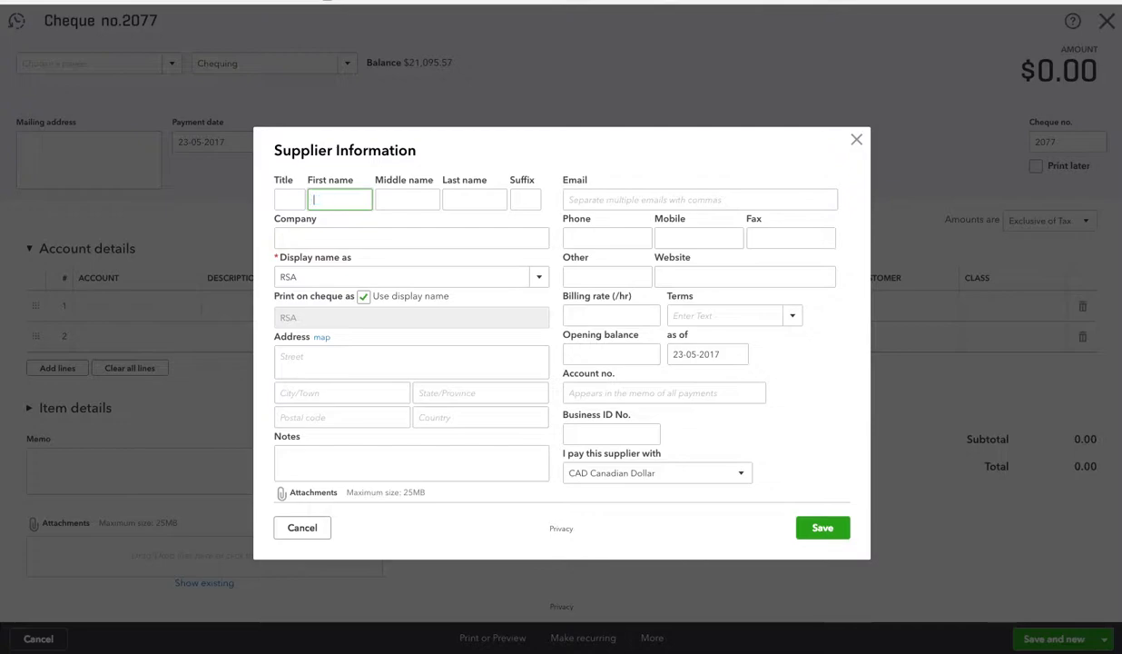
click(296, 234)
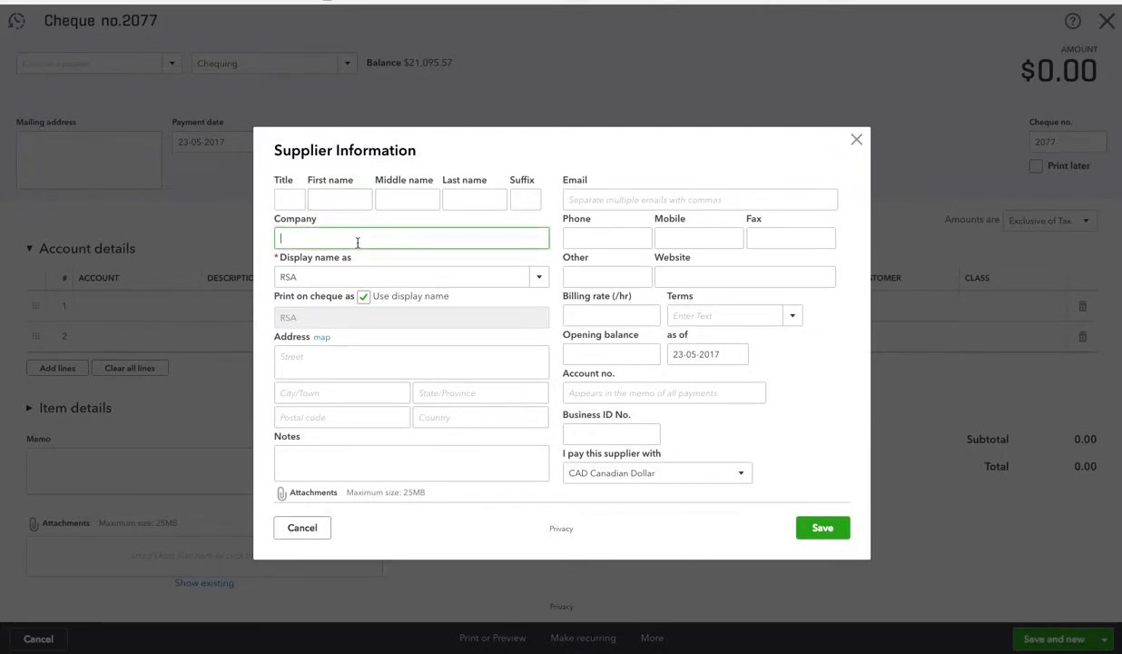
text(RSA Insurance)
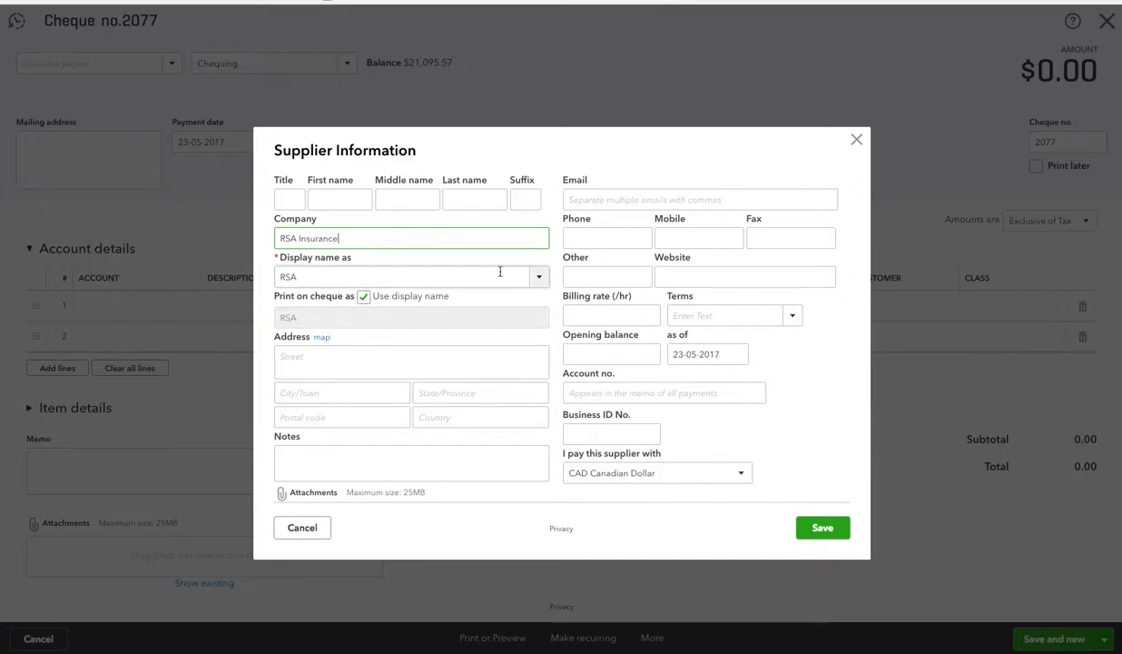
click(541, 283)
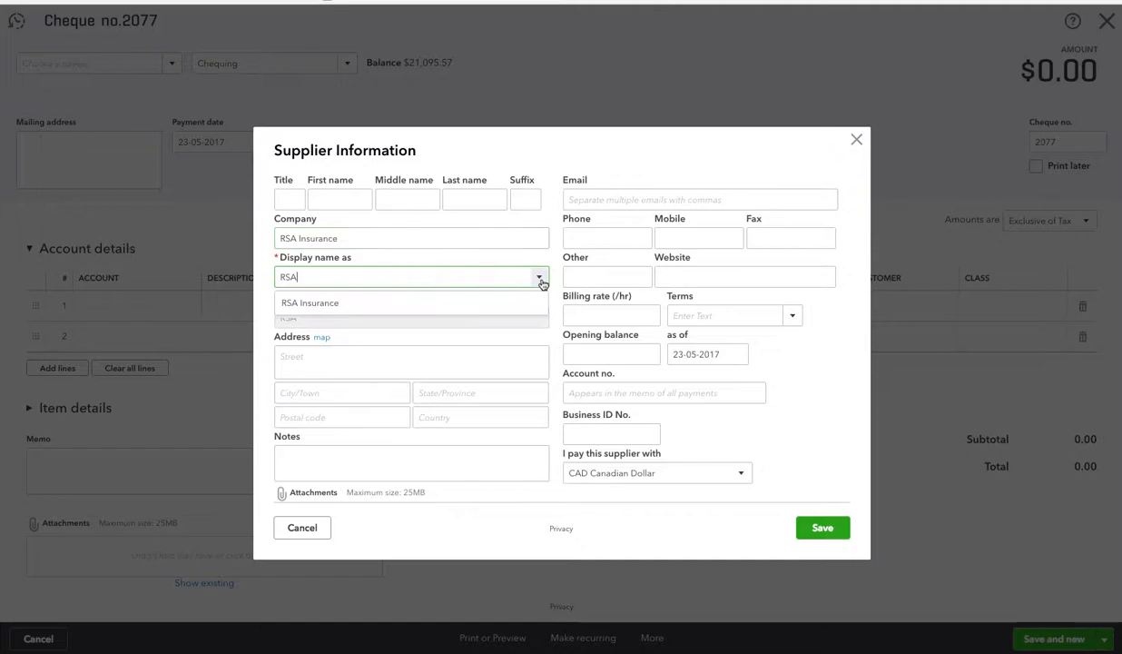
click(395, 304)
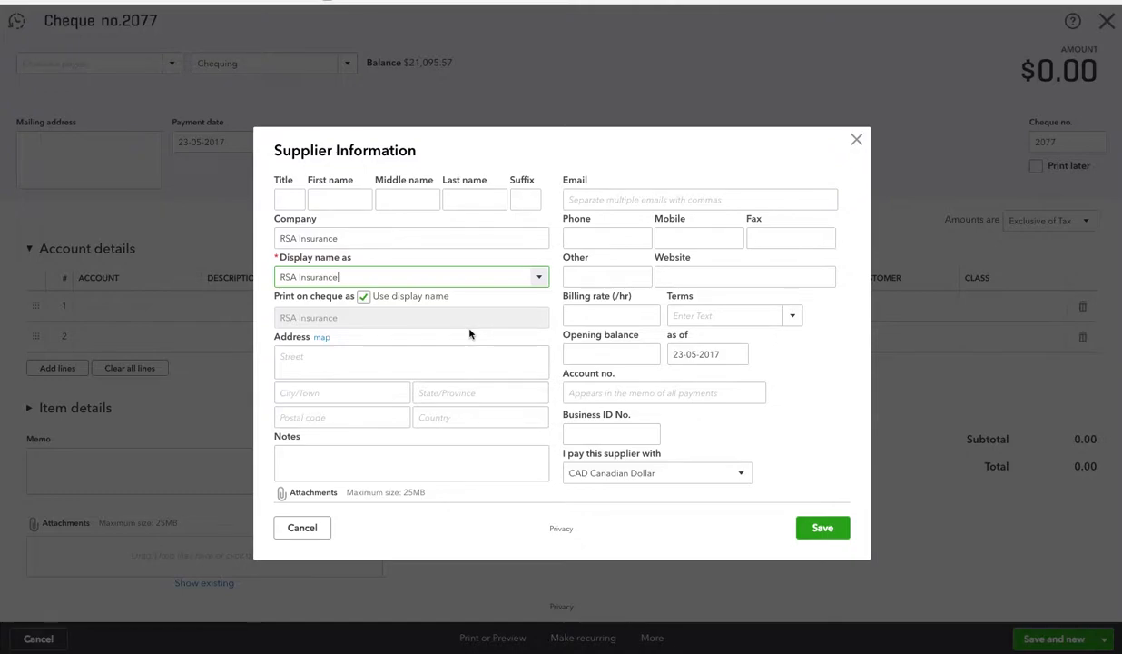
click(823, 529)
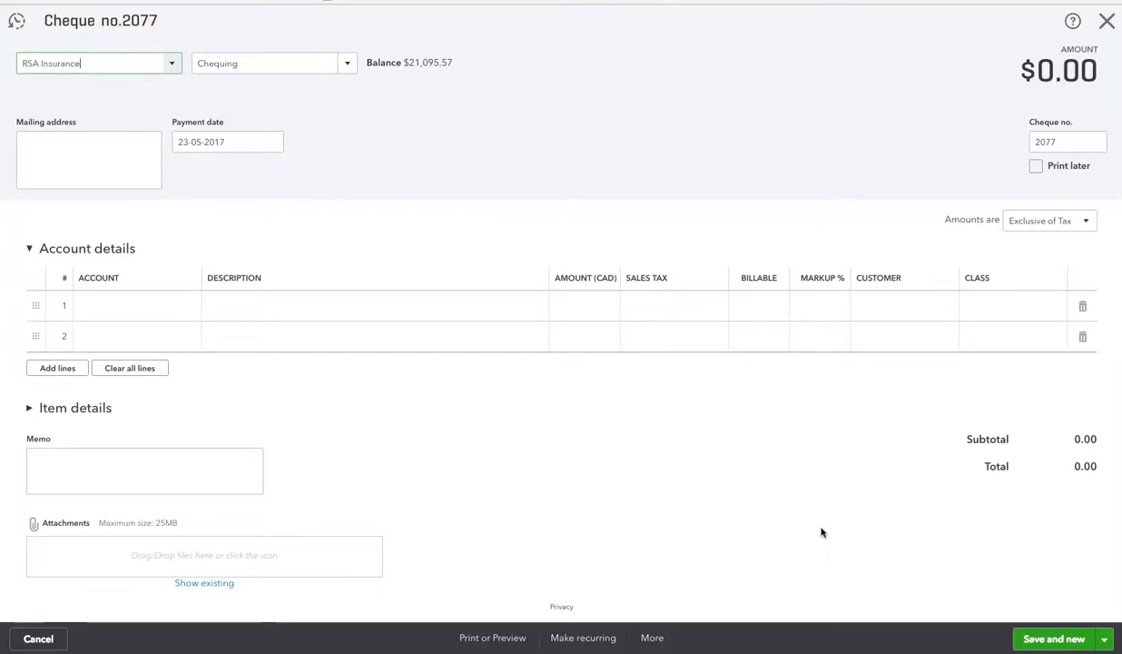
Set the cheque's payment date to 01-05-2017 and assign its first line to the Liability Insurance sub-account of Prepaid expenses.
double_click(188, 141)
text(01)
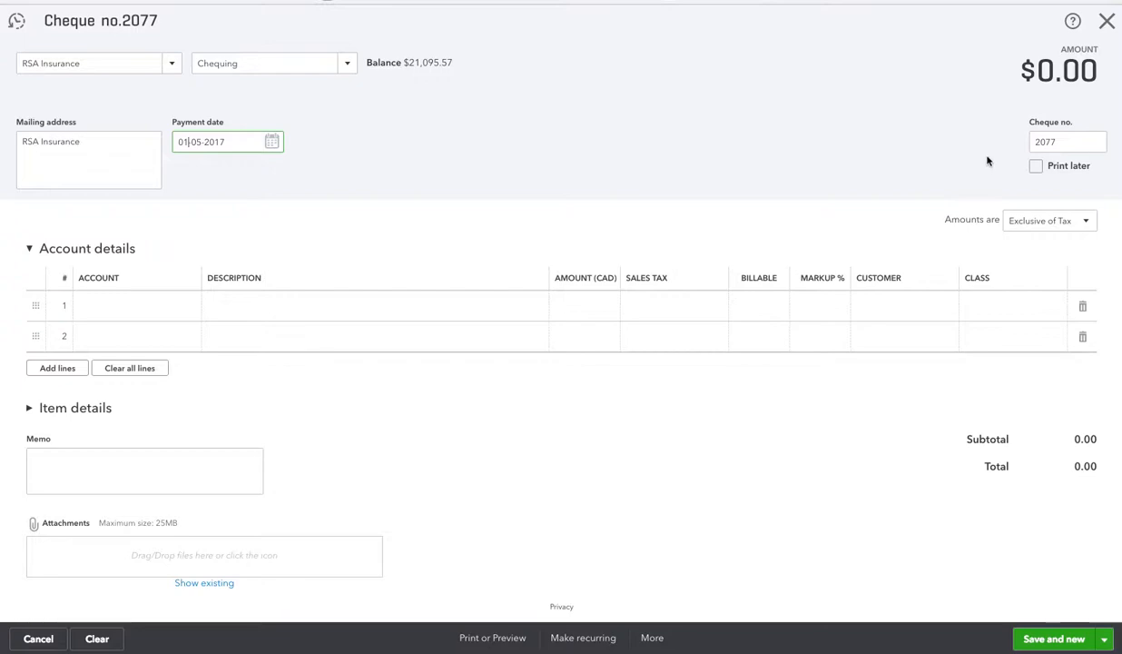
click(127, 308)
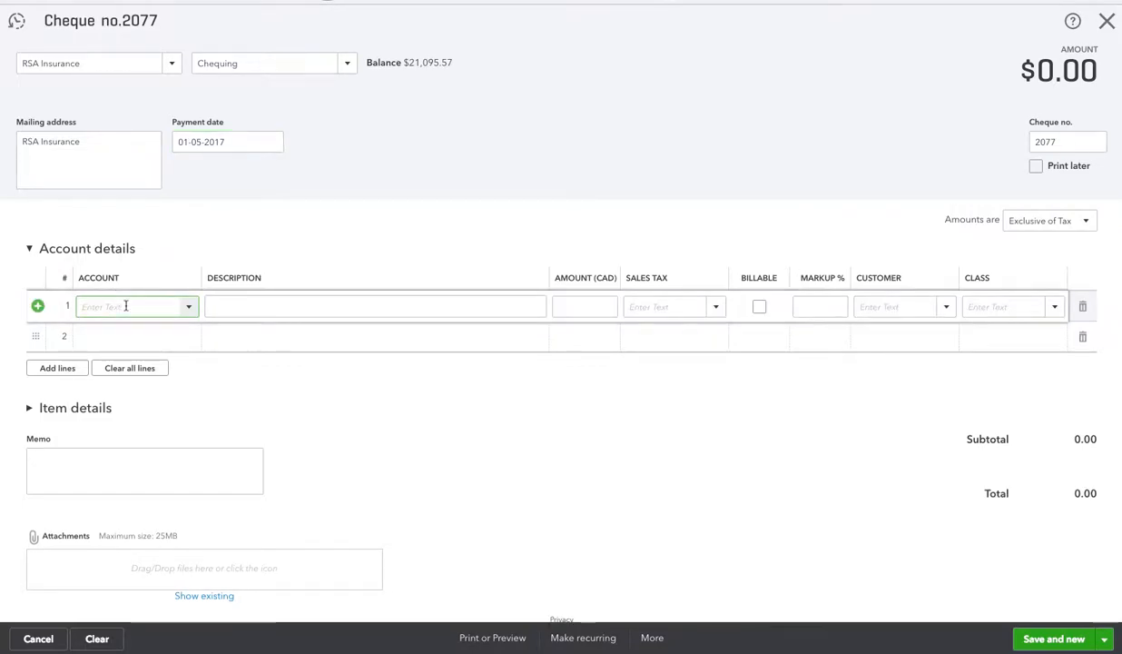
text(Liab)
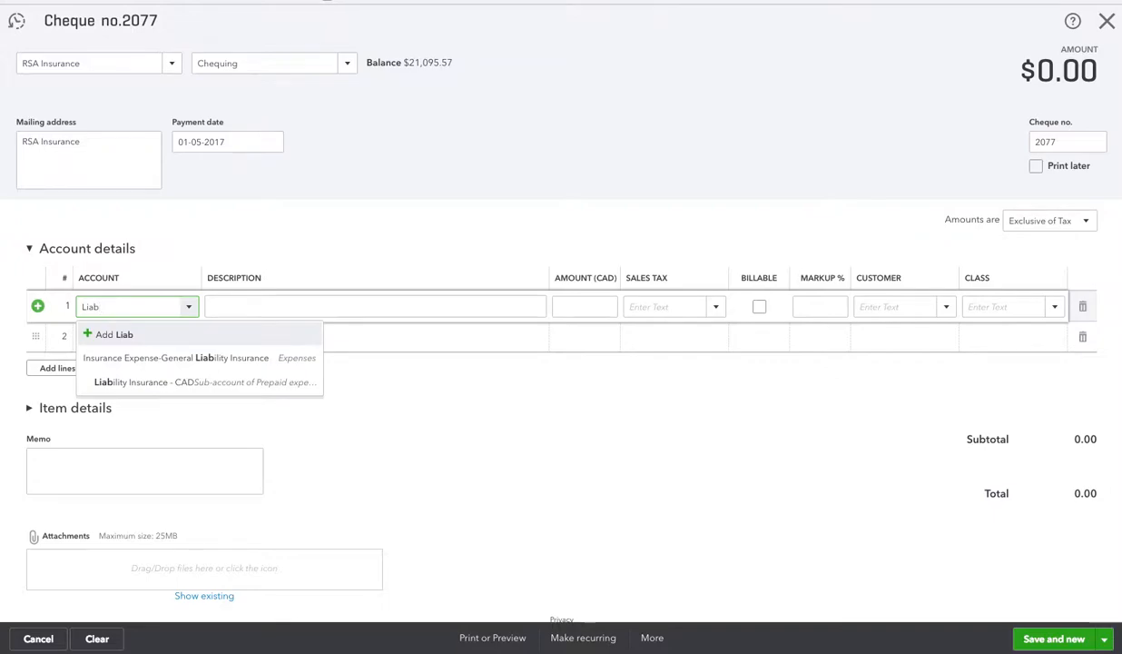
click(201, 384)
Describe the first cheque line as "To record prepaid insurance for 1 year" and set its amount to 6,000.
click(233, 307)
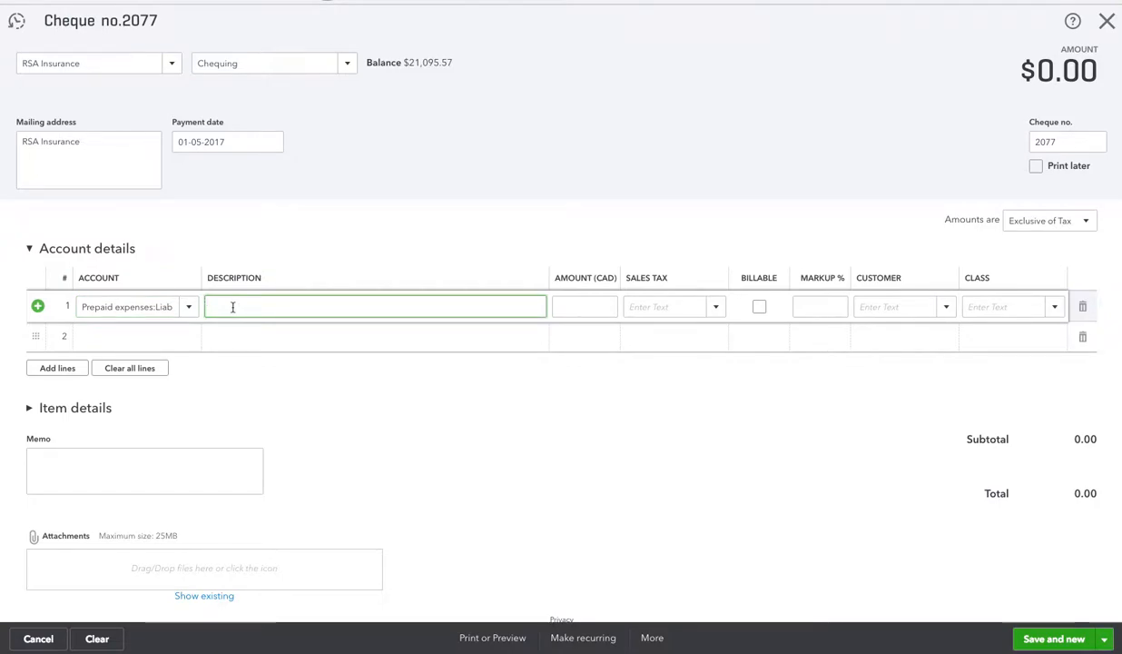
text(To record prepaid insurance for 1 year)
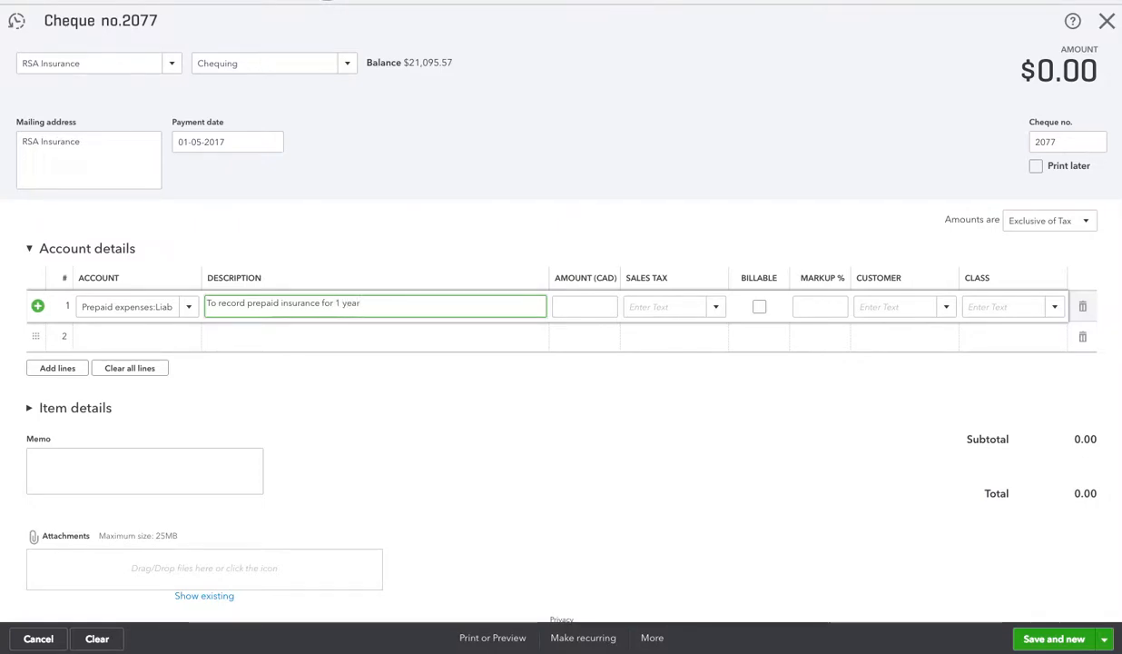
key(Tab)
text(6,)
text(000)
key(Tab)
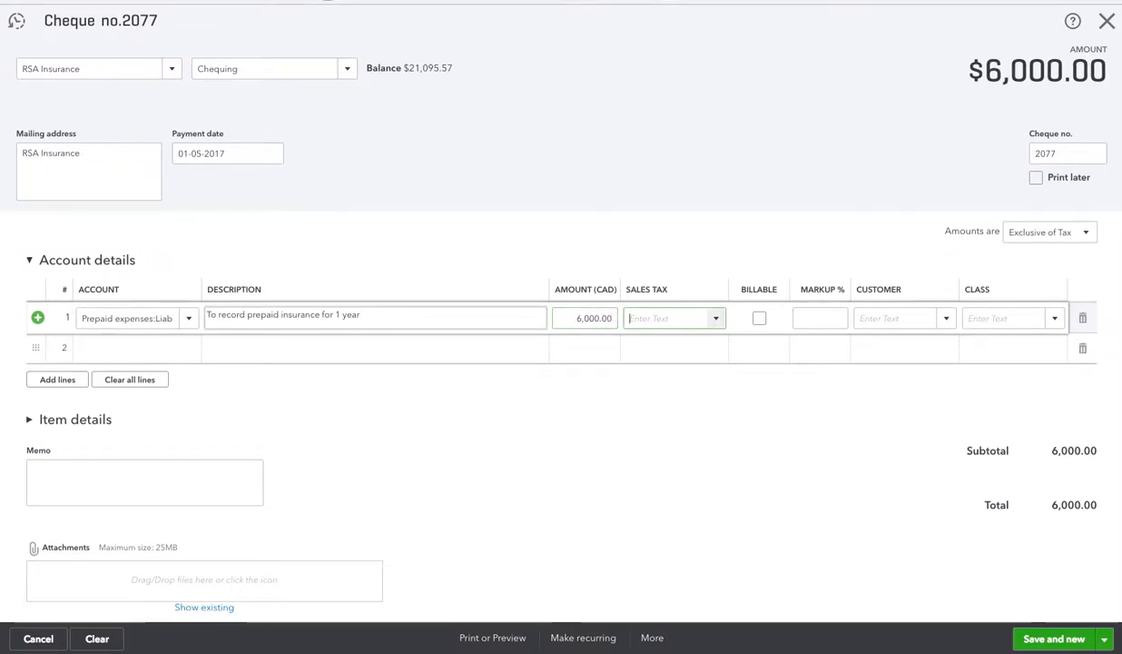
Set the first cheque line's sales tax to Exempt (0%), then save and close the cheque.
click(718, 321)
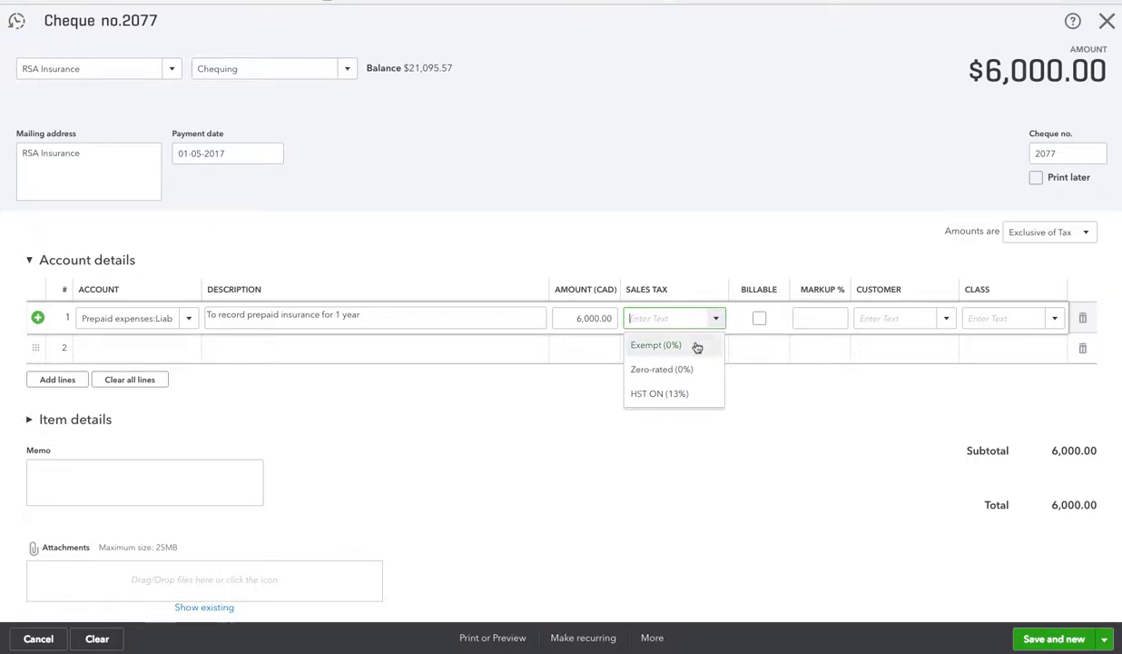
click(697, 346)
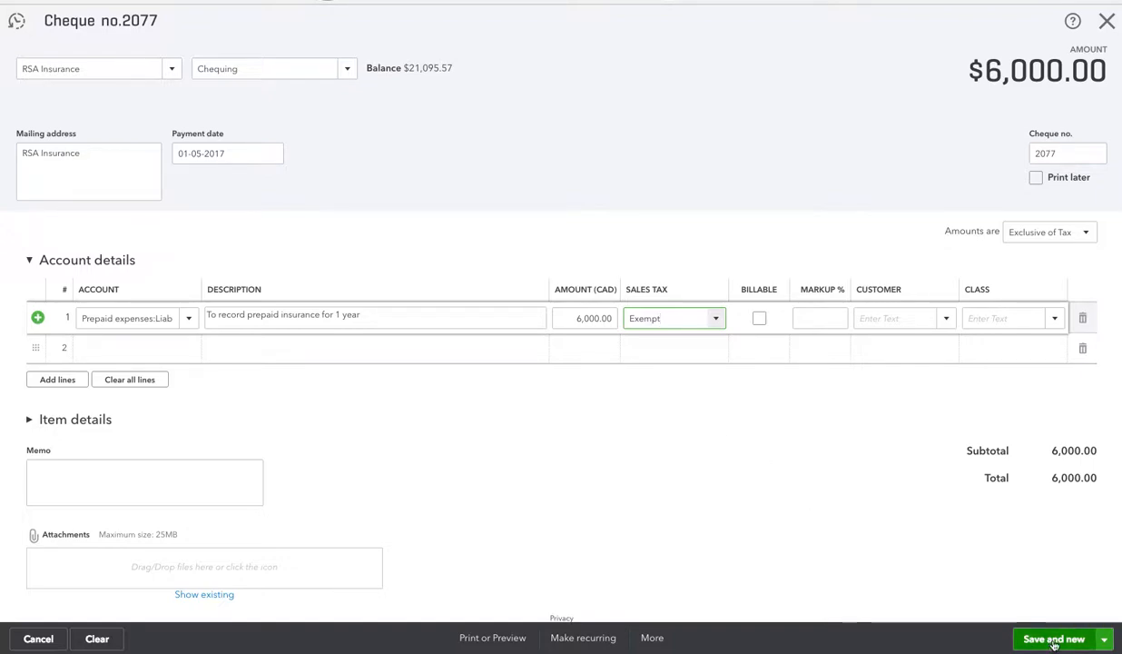
click(1104, 640)
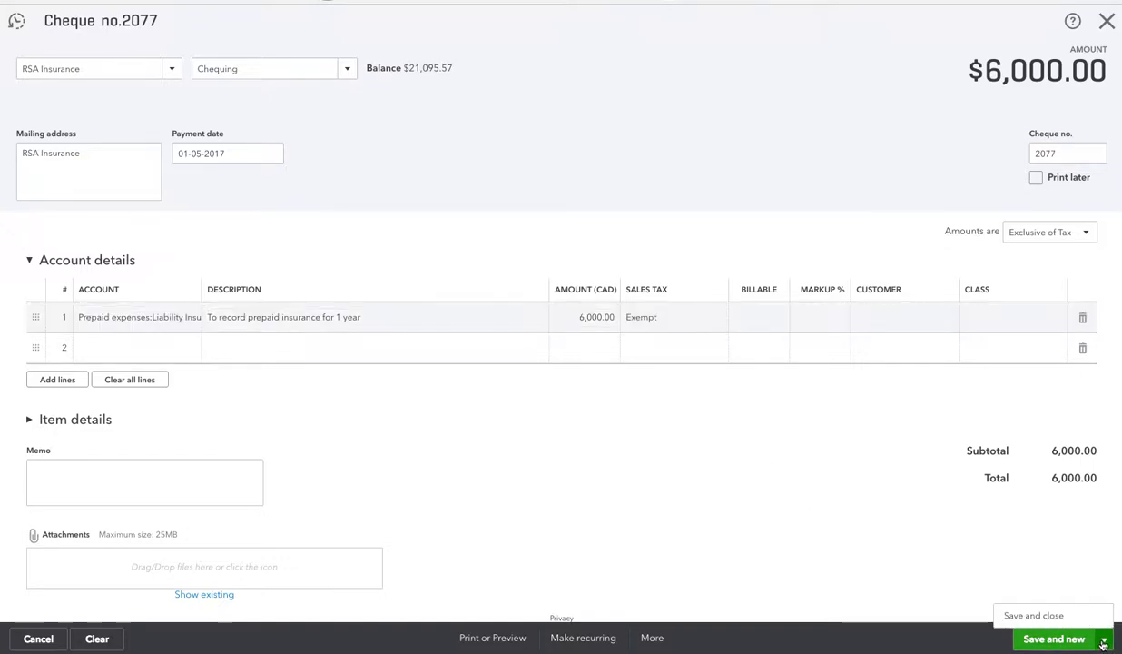
click(1047, 616)
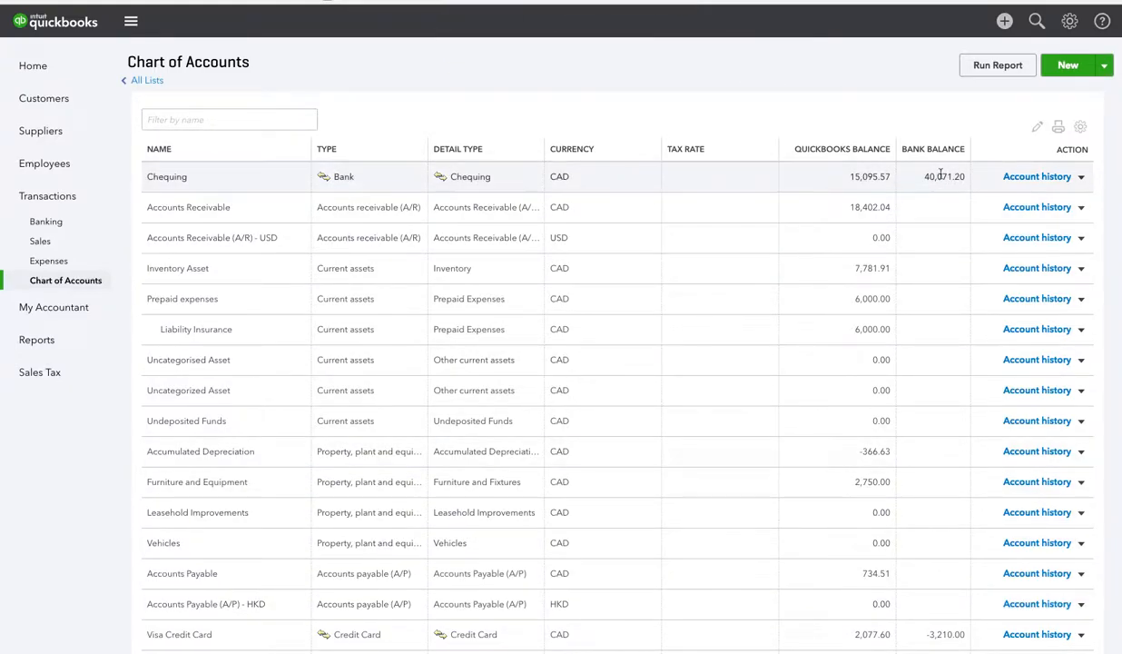
Check the Chequing account's history for the RSA Insurance cheque and return to the chart of accounts.
click(1043, 184)
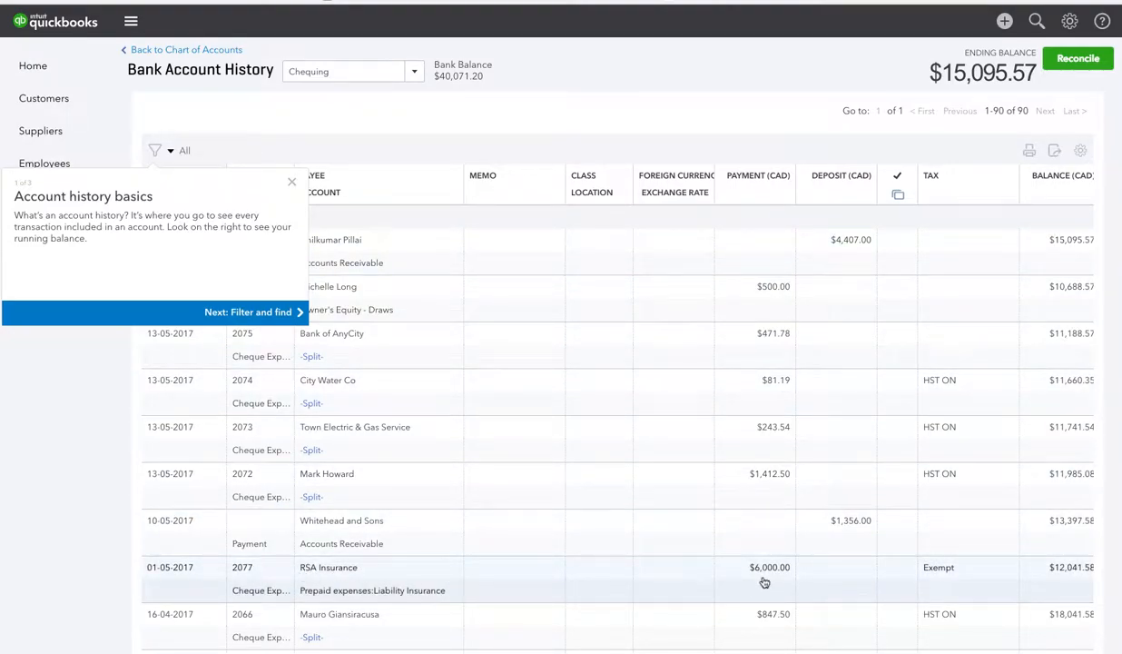
click(146, 50)
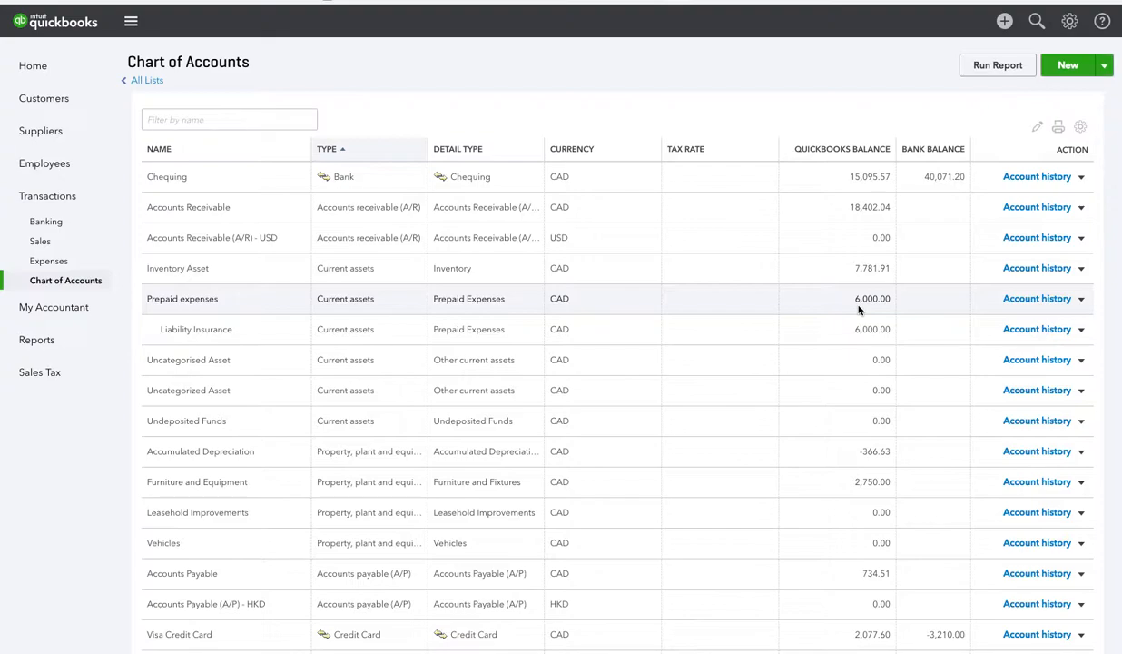
Create a new journal entry and set its journal date to 31-05-2017.
click(1005, 21)
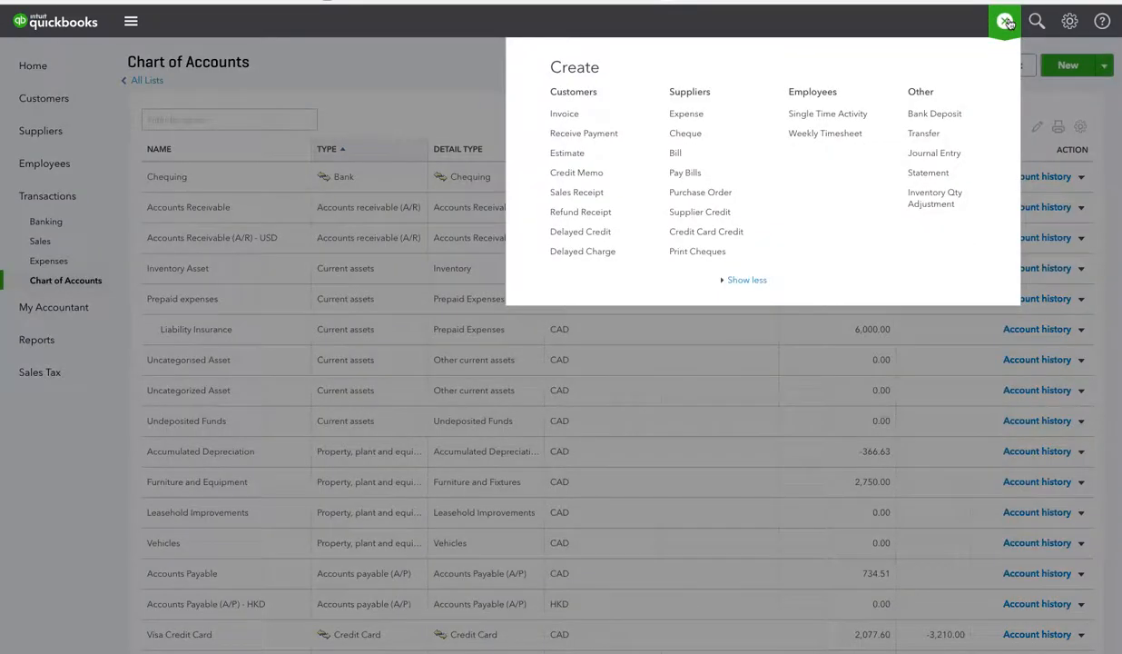
click(931, 156)
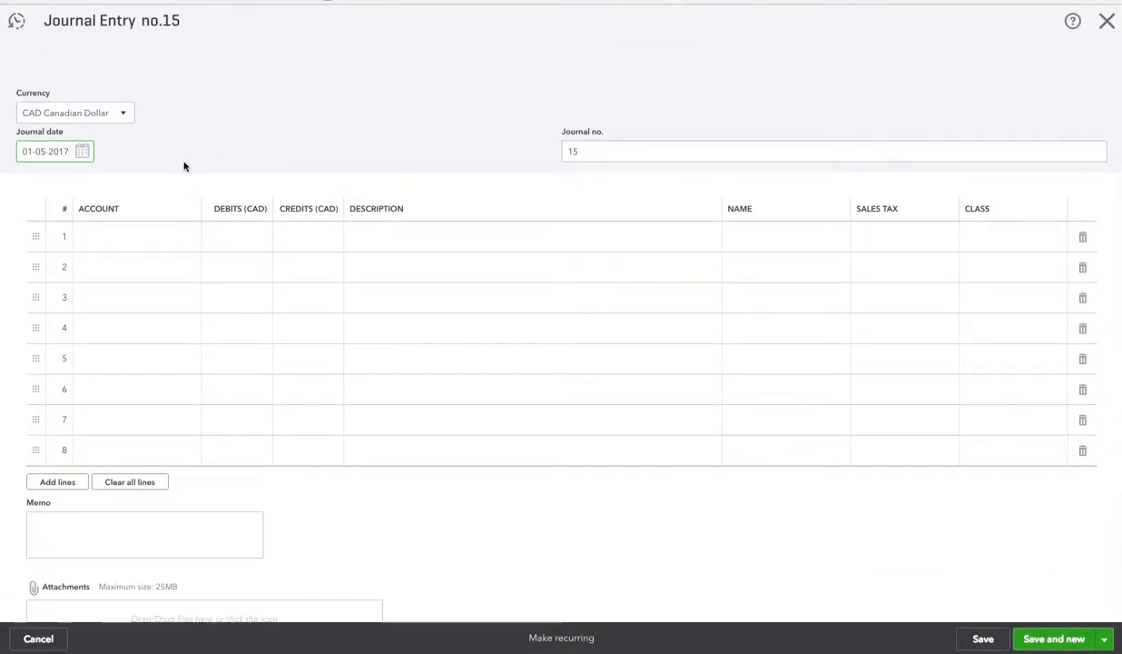
double_click(30, 150)
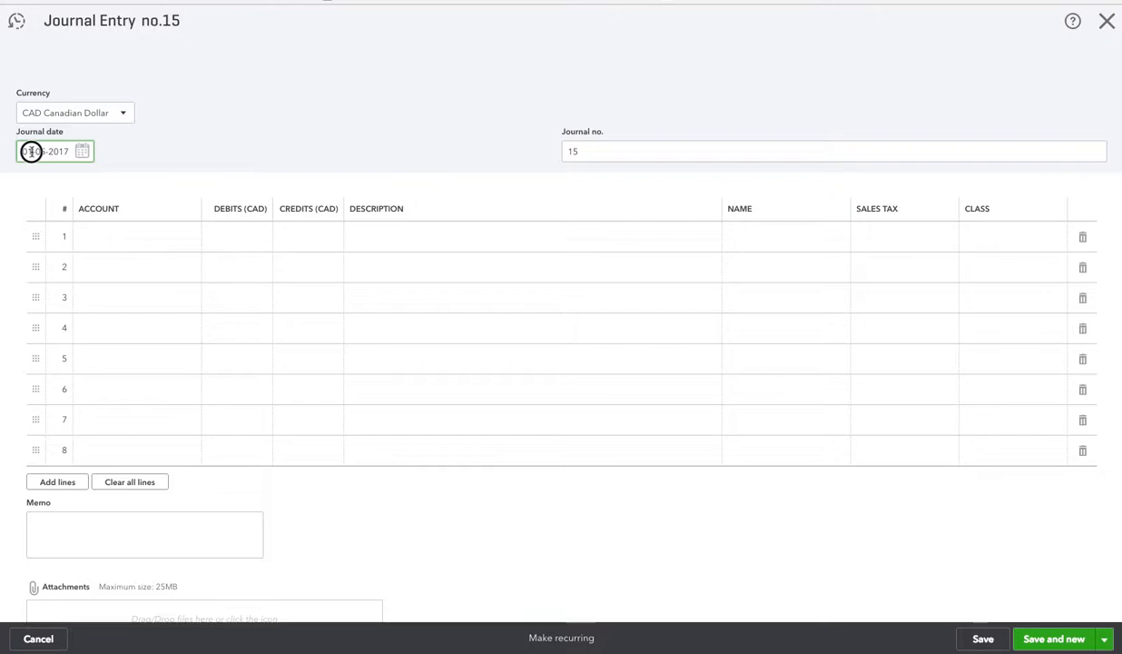
text(31)
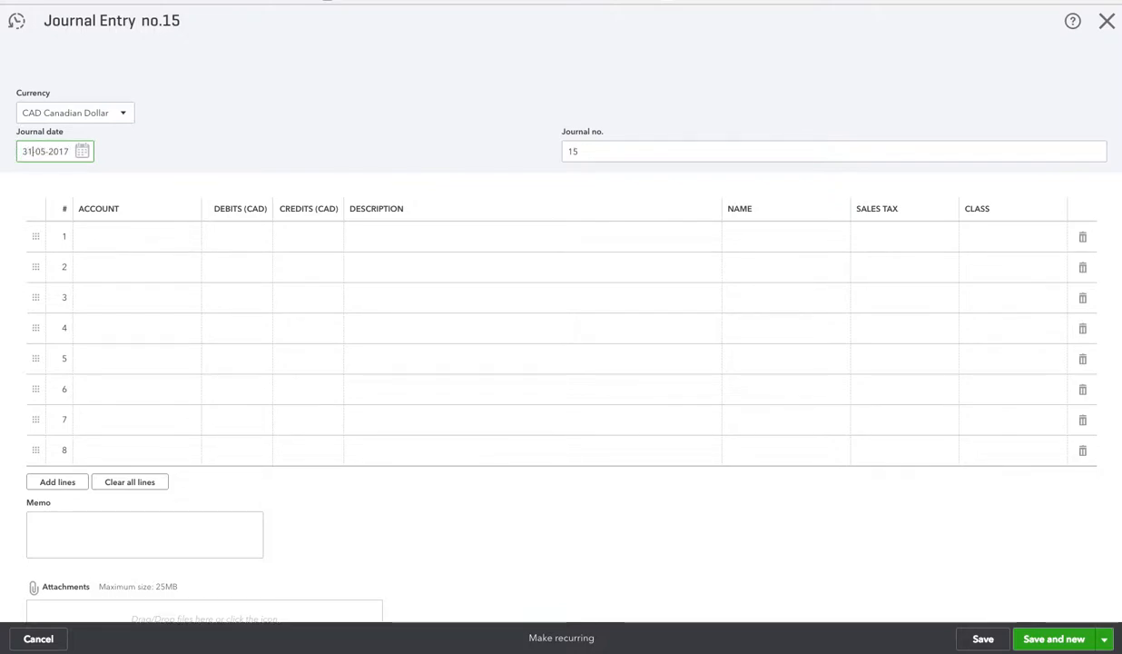
Assign the first journal line to Insurance Expense-General Liability Insurance with a debit of 500.
click(86, 238)
click(90, 238)
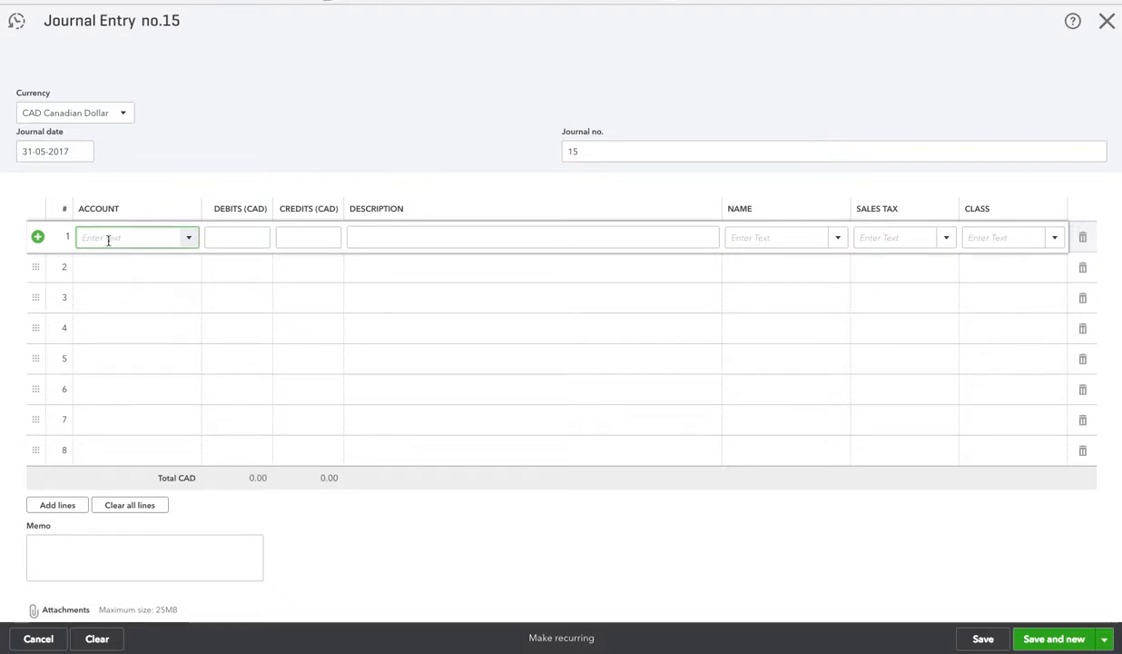
text(Insurance)
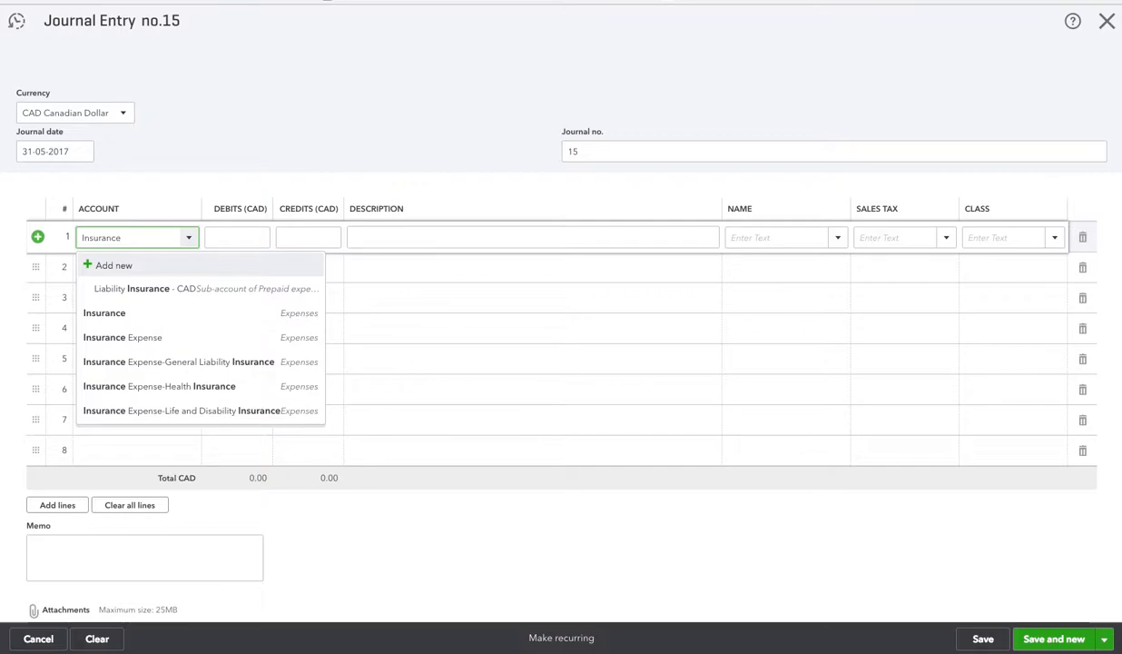
click(216, 361)
click(229, 240)
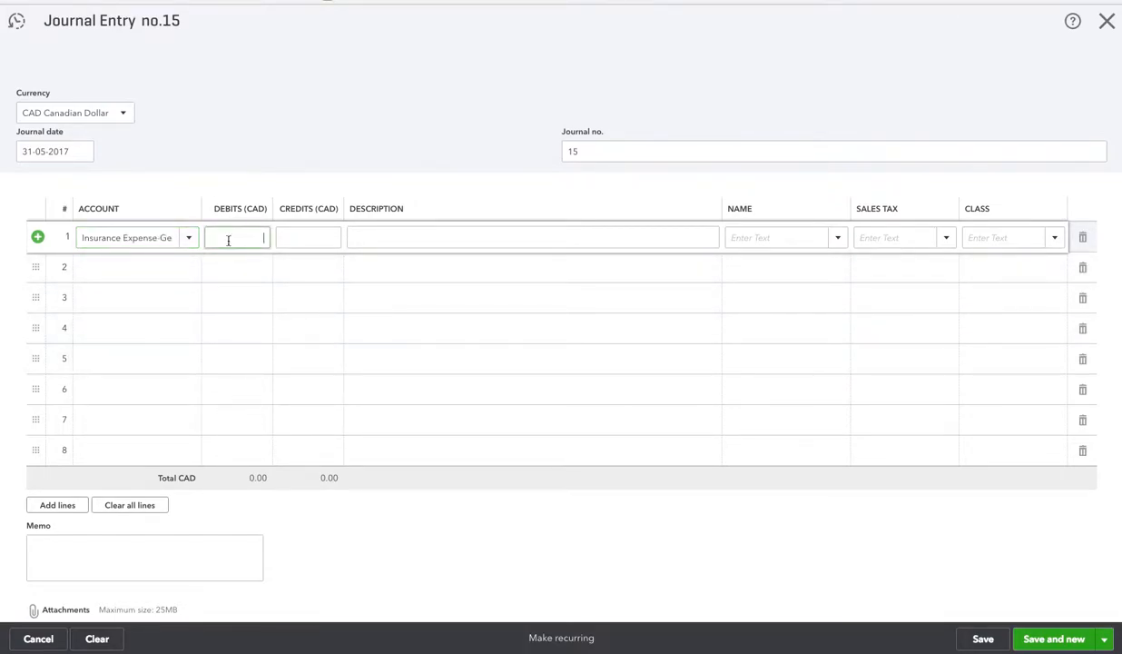
text(500)
key(Tab)
key(Tab)
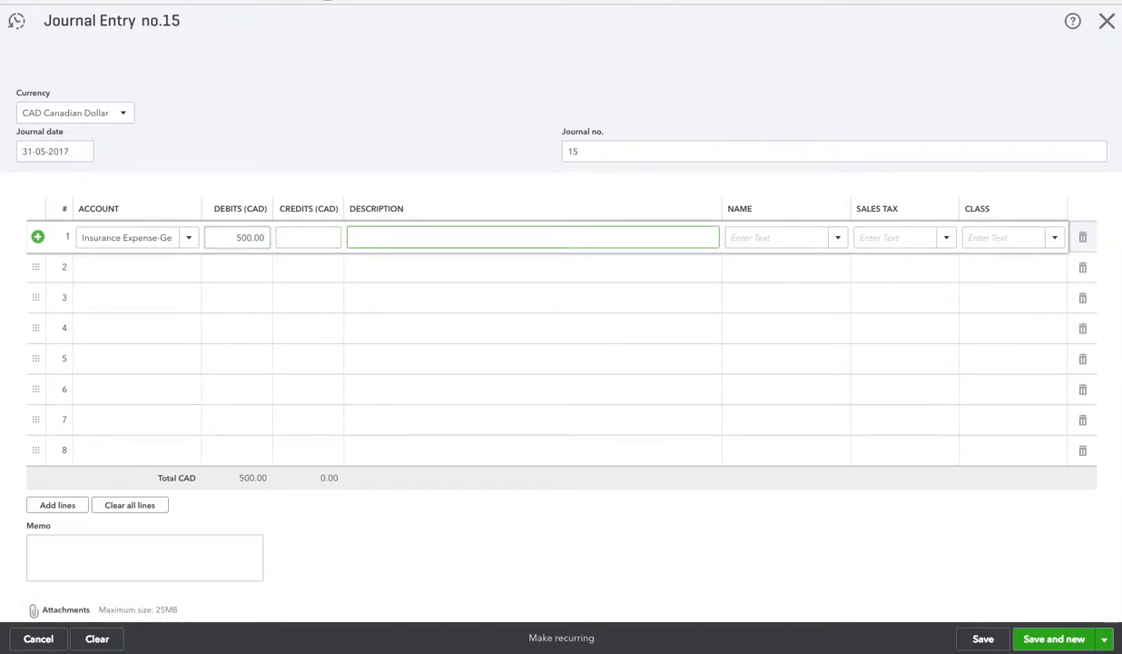
Describe the first journal line as "Allocate Prepaid liability Insurance to P&L".
text(Allocate Prepaid liability Insuranct)
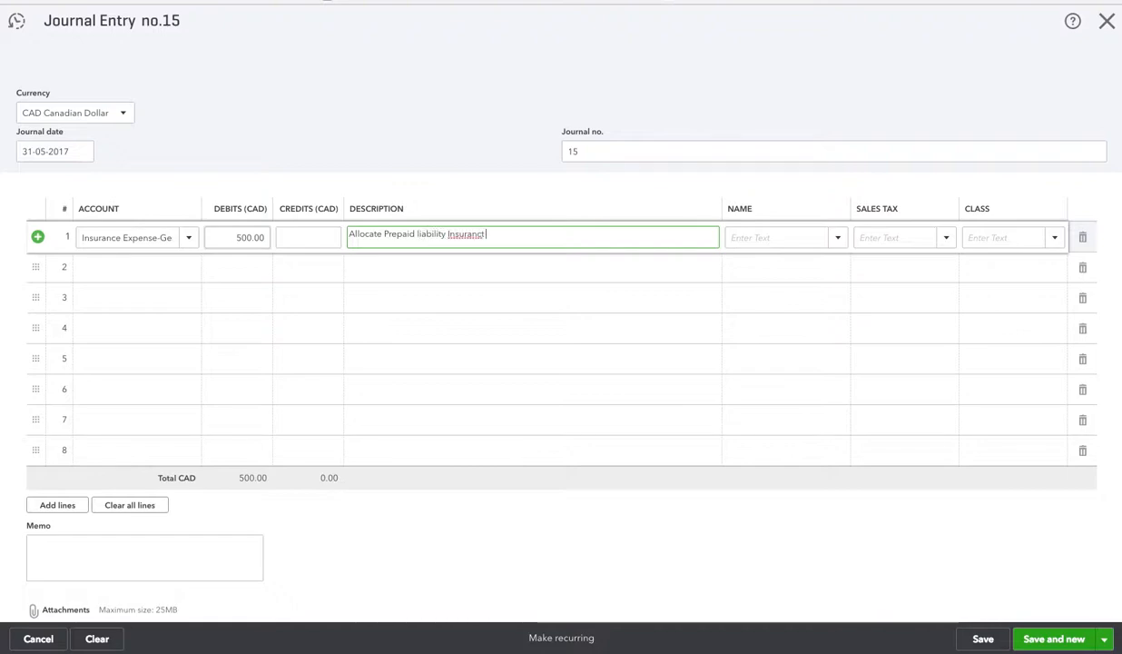
key(BackSpace)
key(BackSpace)
text(c)
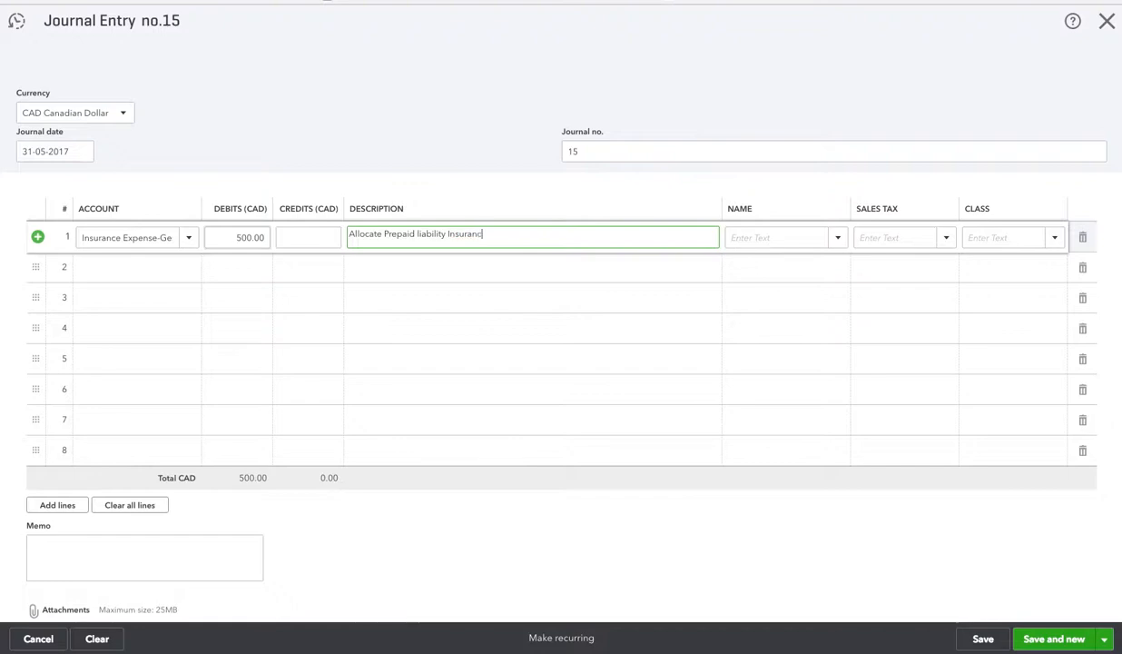
text(e to P&L)
key(Tab)
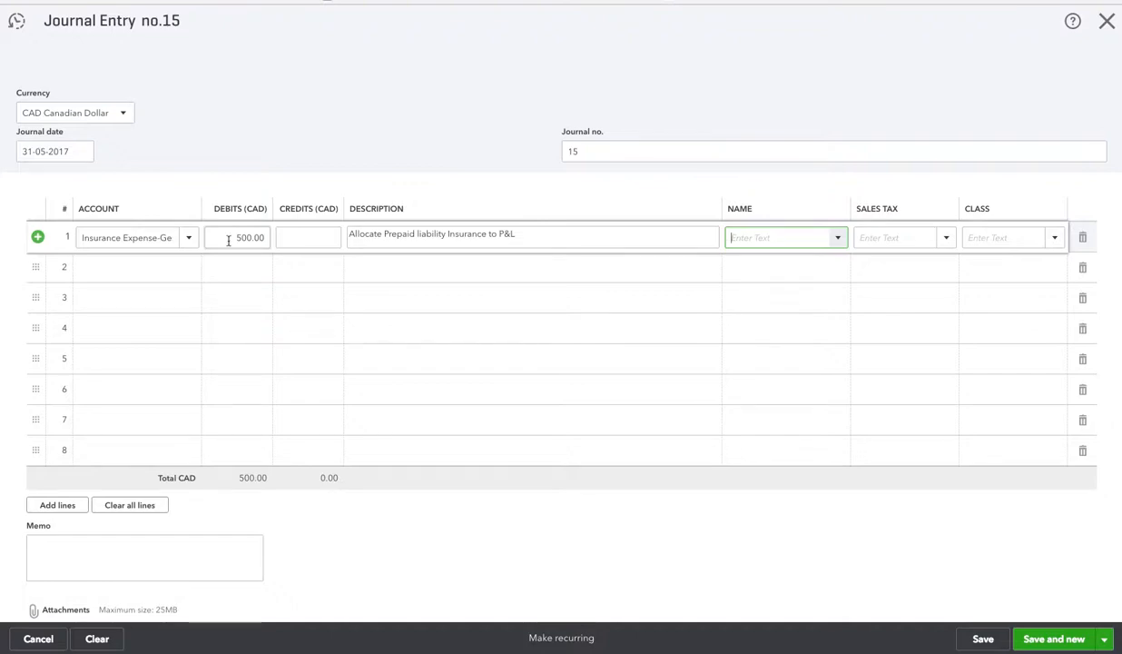
Set the first journal line's sales tax to Exempt (0% Purchases).
click(870, 240)
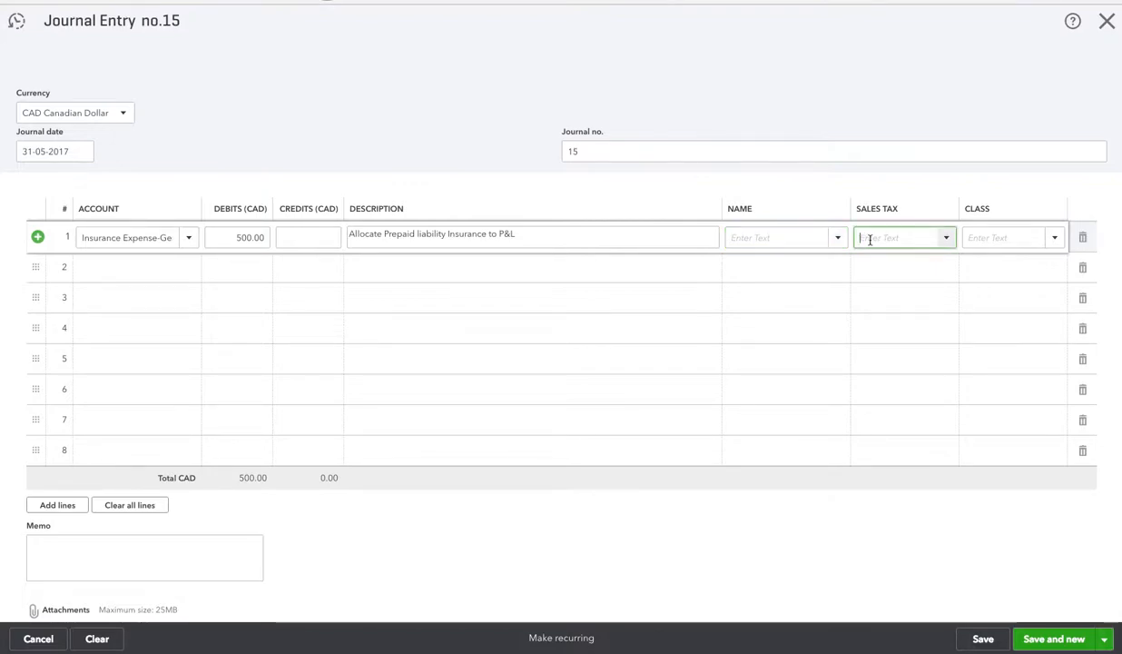
click(946, 238)
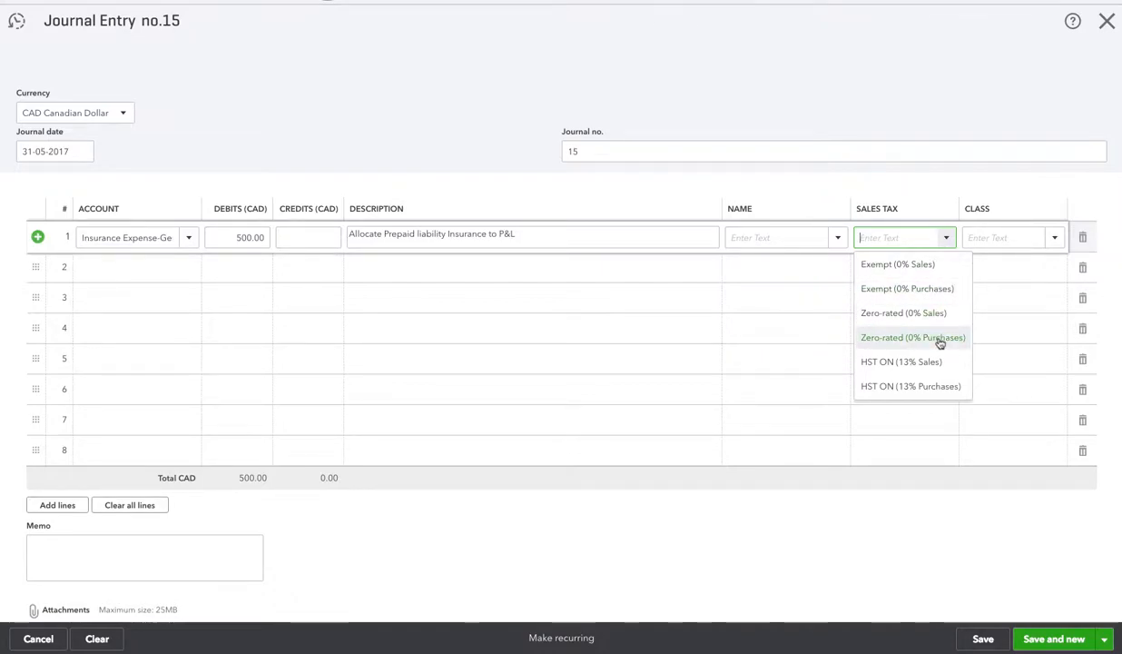
click(923, 266)
click(944, 238)
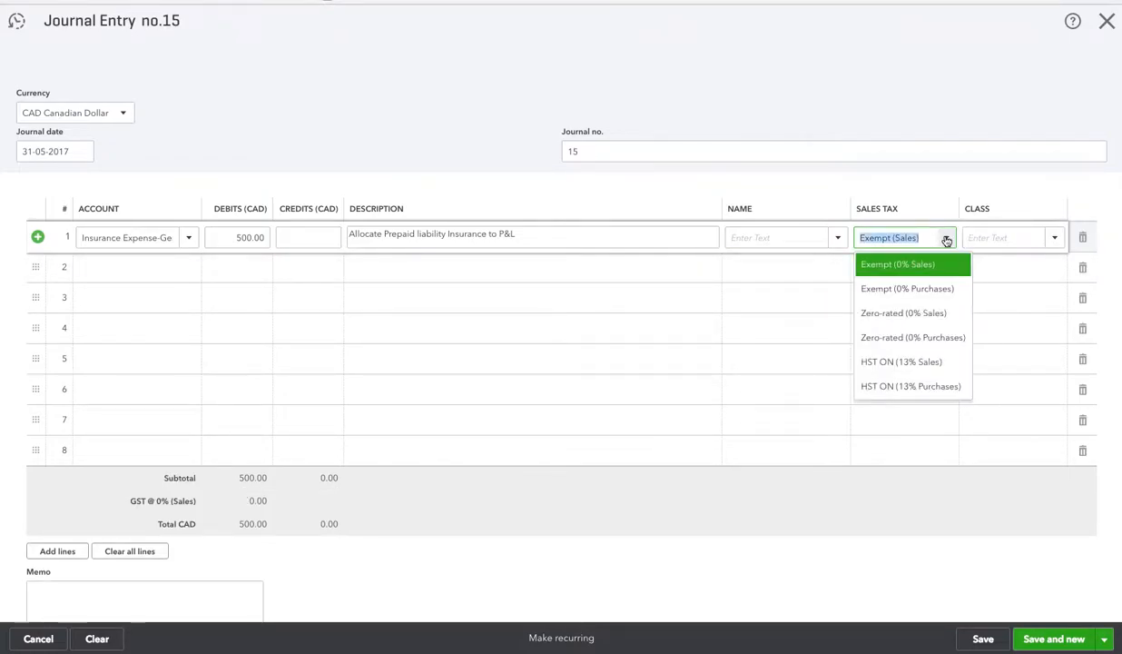
click(928, 290)
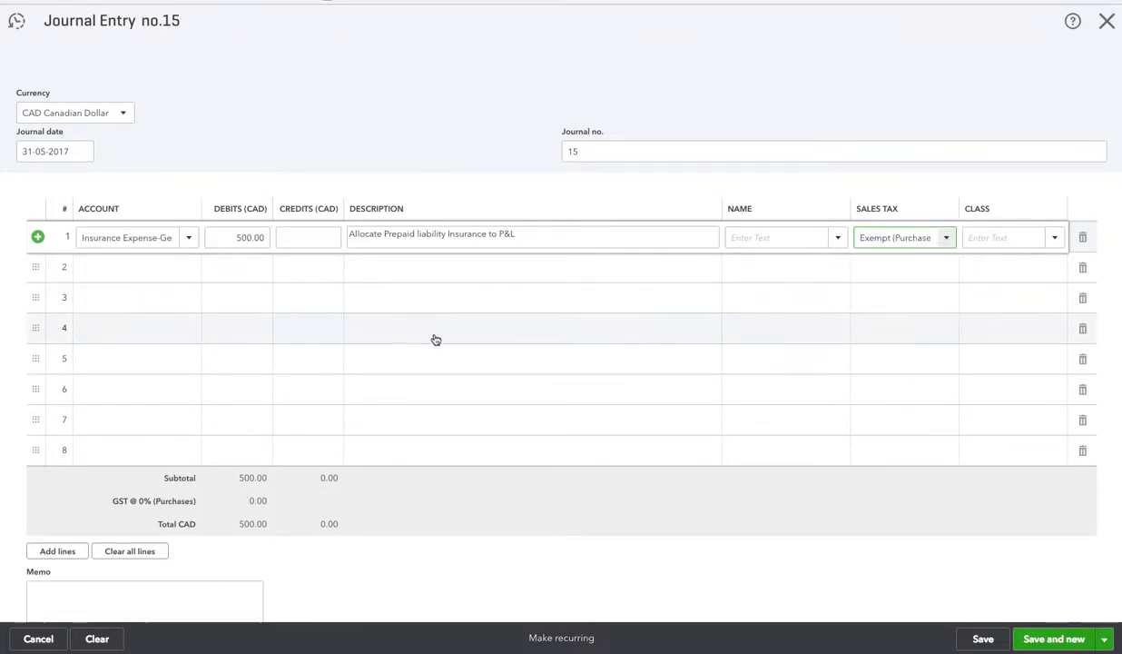
Assign the second journal line to the Liability Insurance sub-account of Prepaid expenses as the balancing credit, and check its account and description.
click(92, 269)
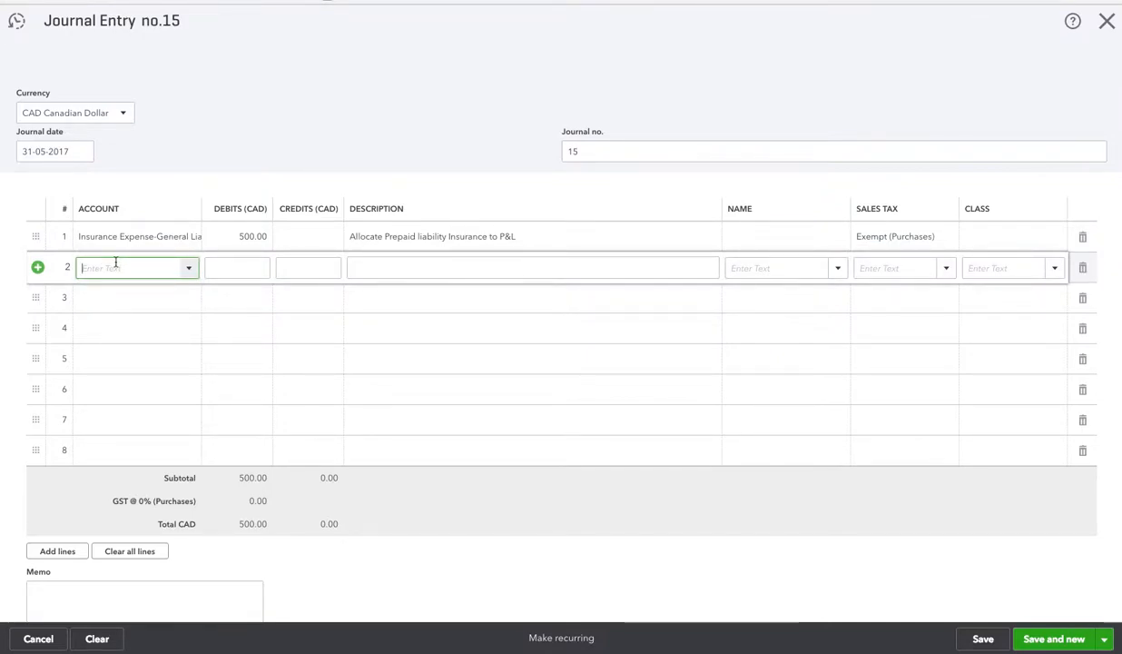
text(Lia)
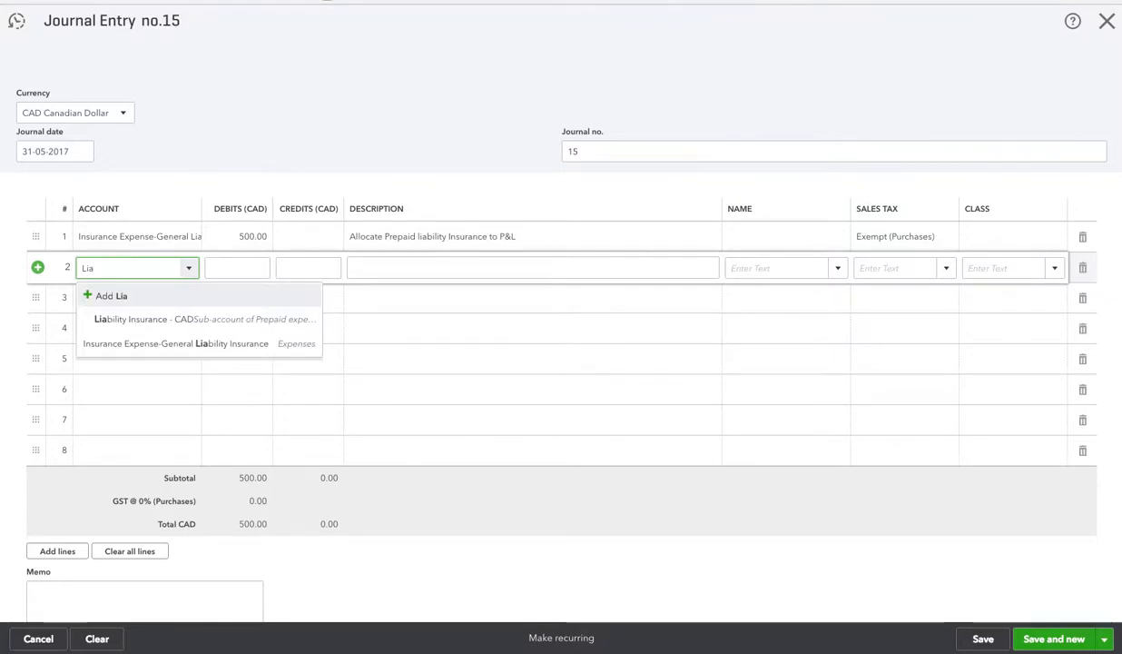
click(143, 319)
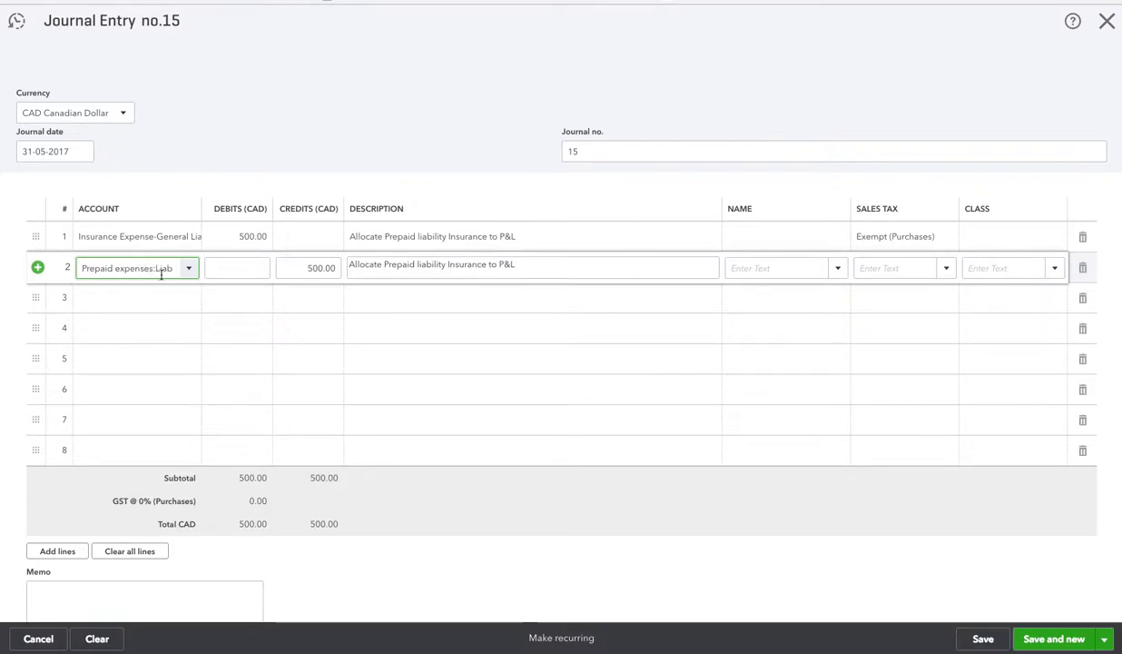
click(188, 272)
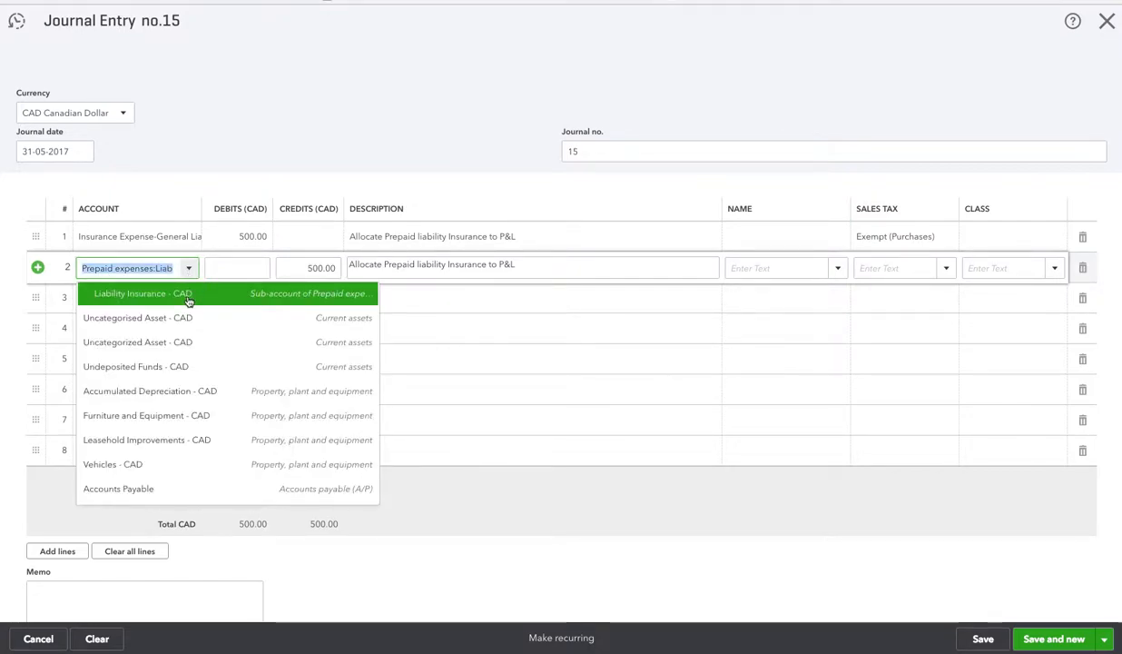
click(541, 268)
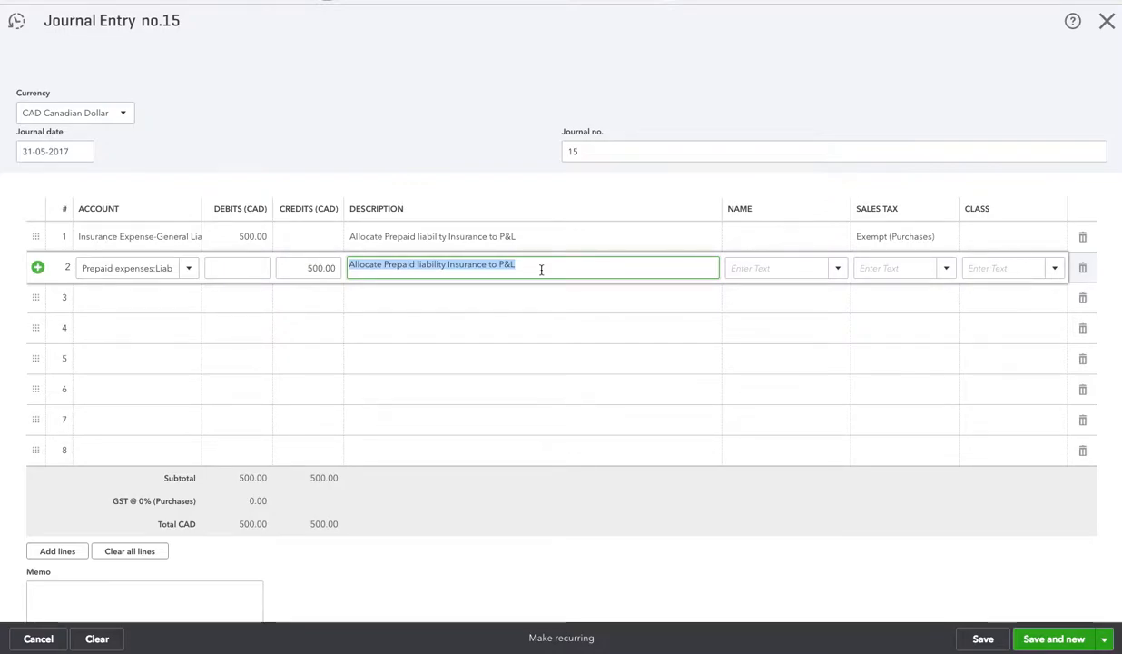
Set the second journal line's sales tax to Exempt (0% Purchases) and save the journal entry.
click(947, 269)
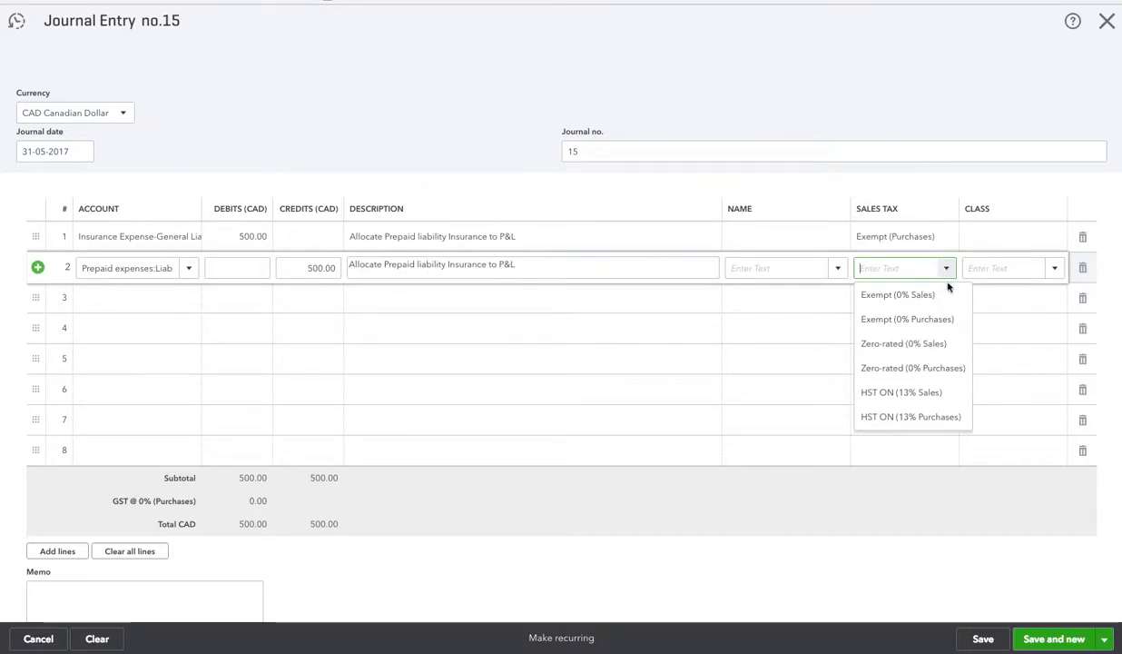
click(945, 320)
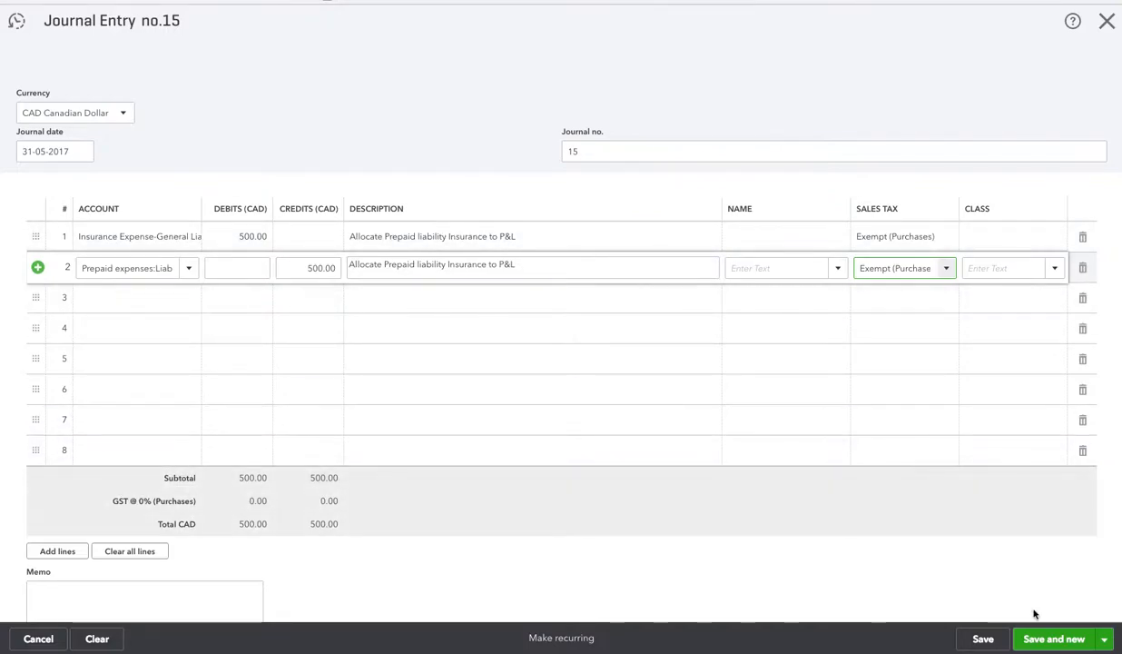
click(994, 641)
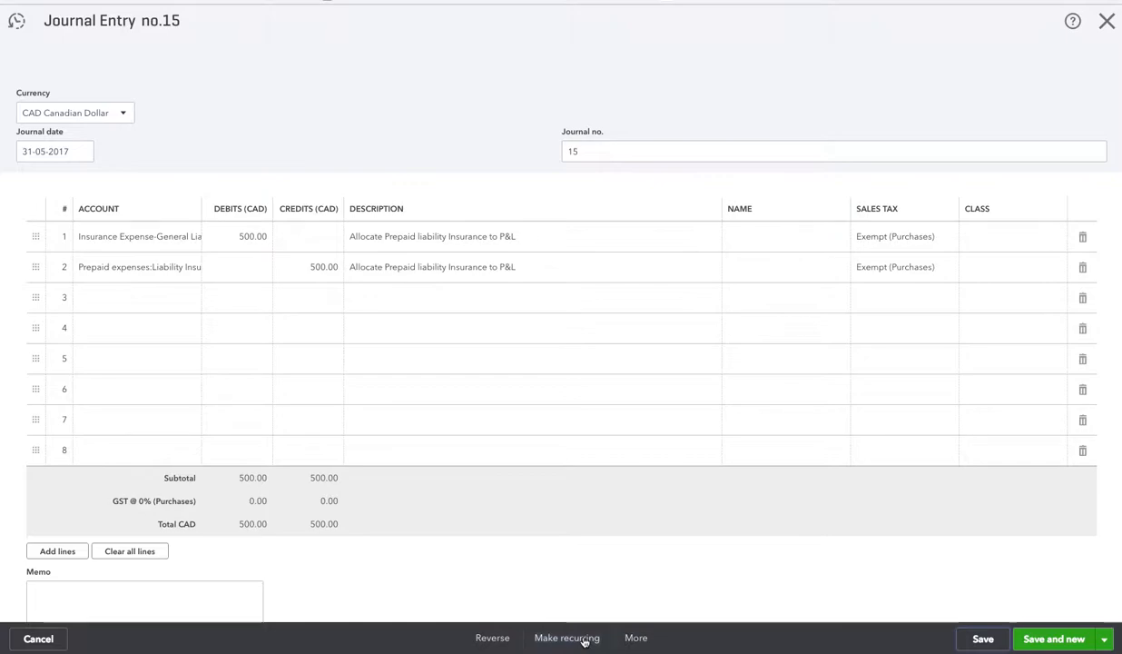
Make the journal entry recurring and name its template "Prepaid Liability Insurance".
click(585, 640)
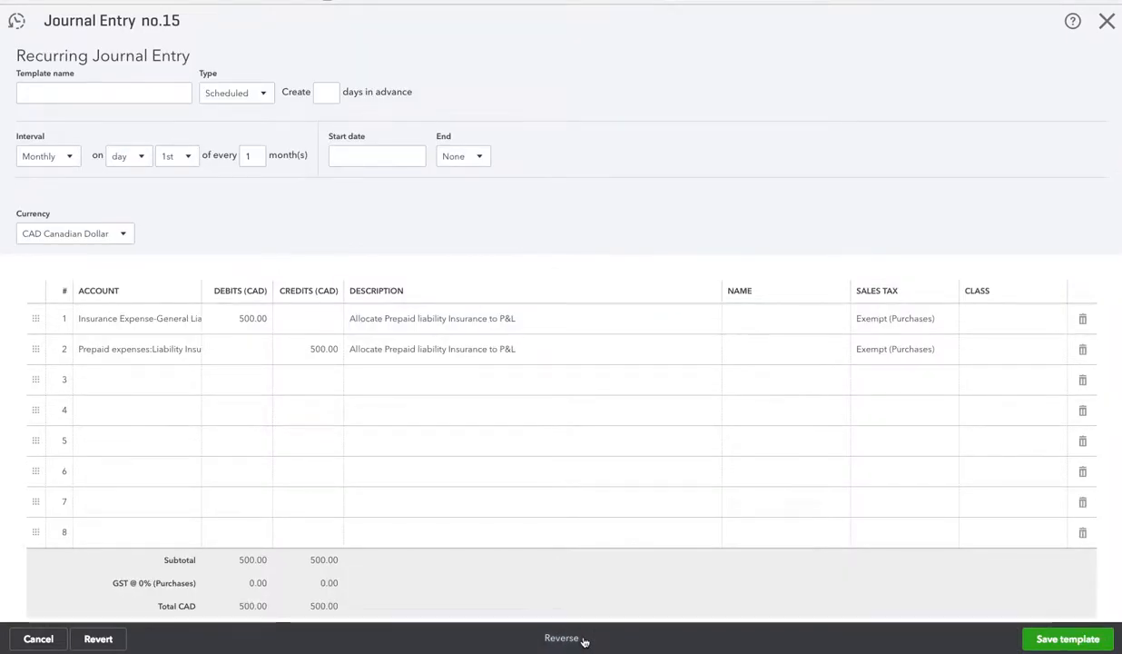
click(55, 91)
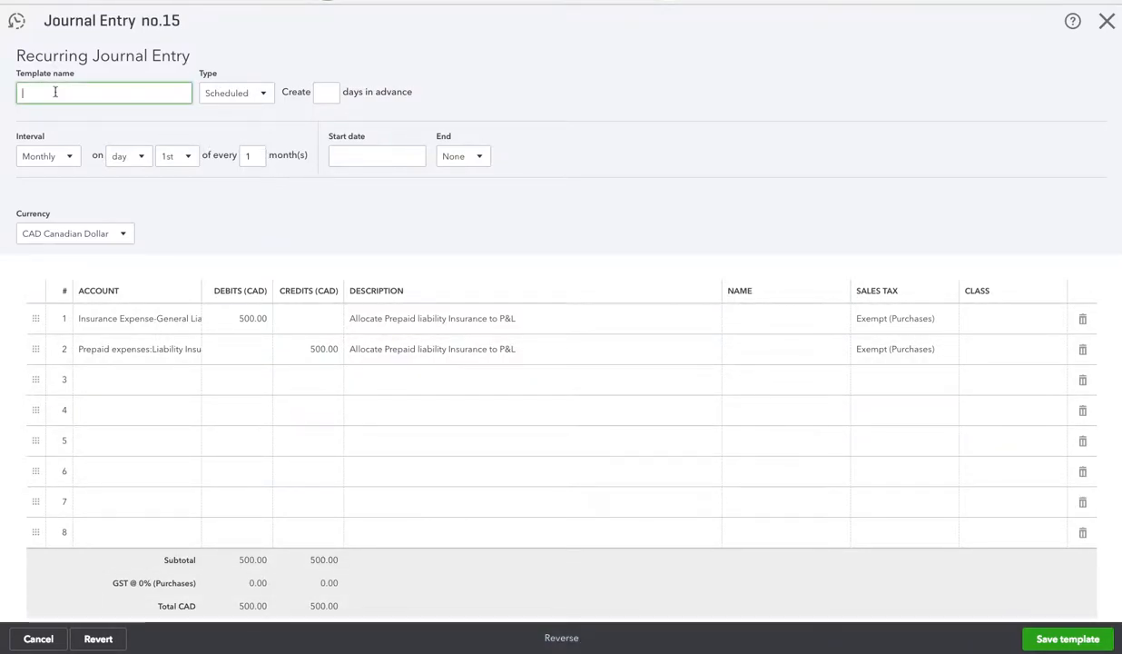
text(Prepaid Liabilit)
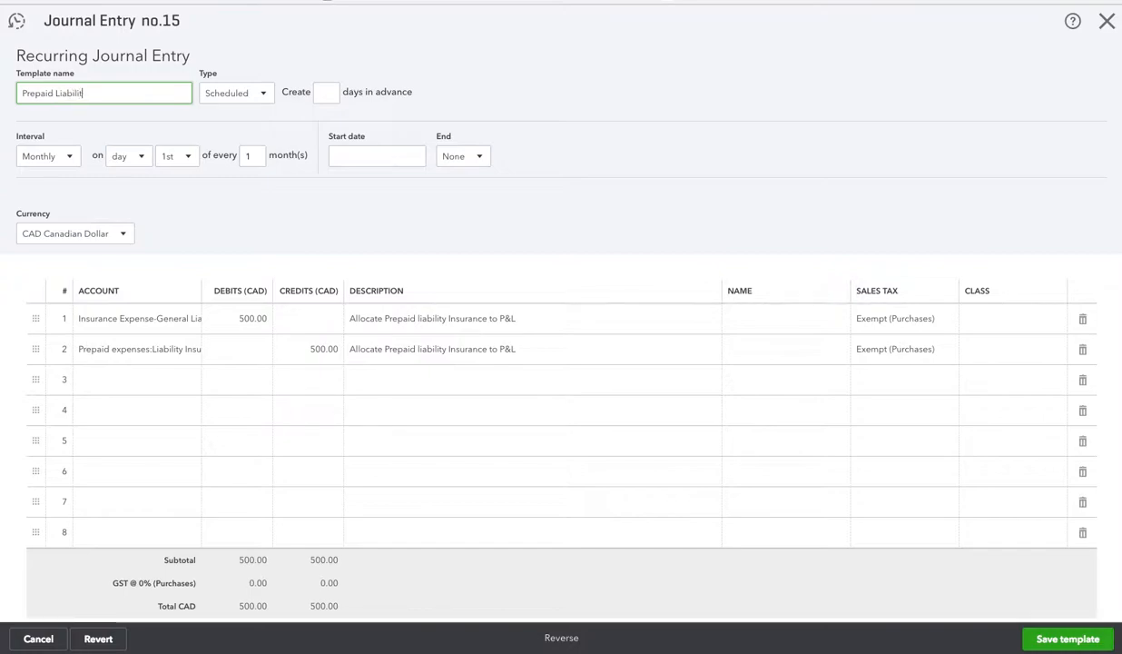
text(y Insurance)
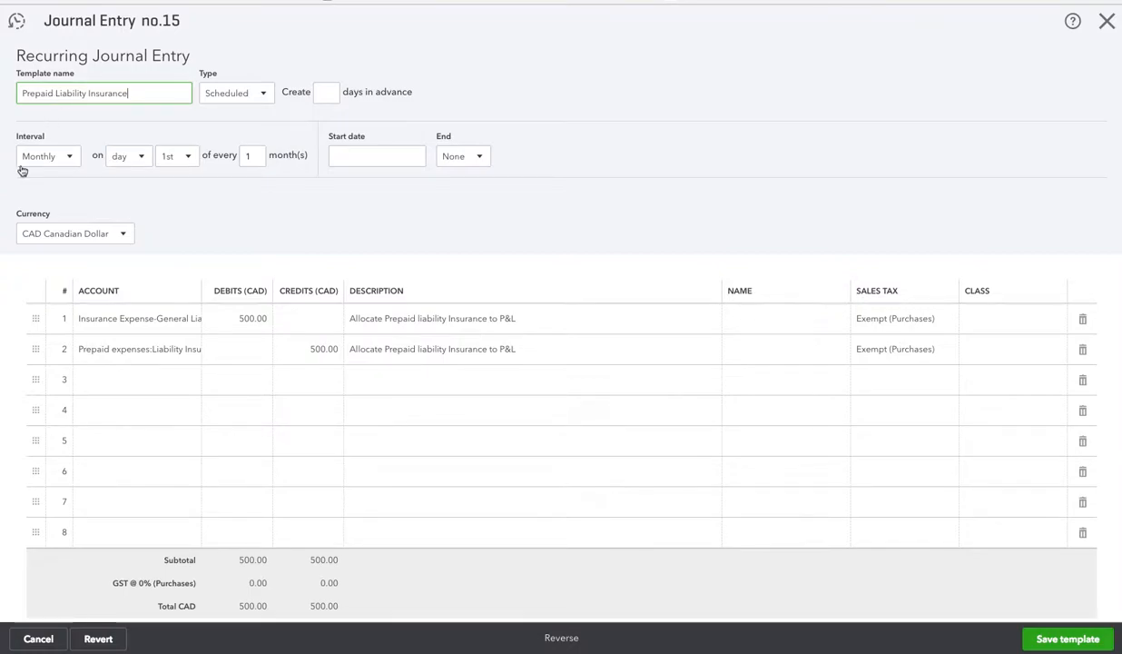
Schedule the recurring journal entry for the last day of every month.
click(188, 160)
scroll(169, 296, down, 5)
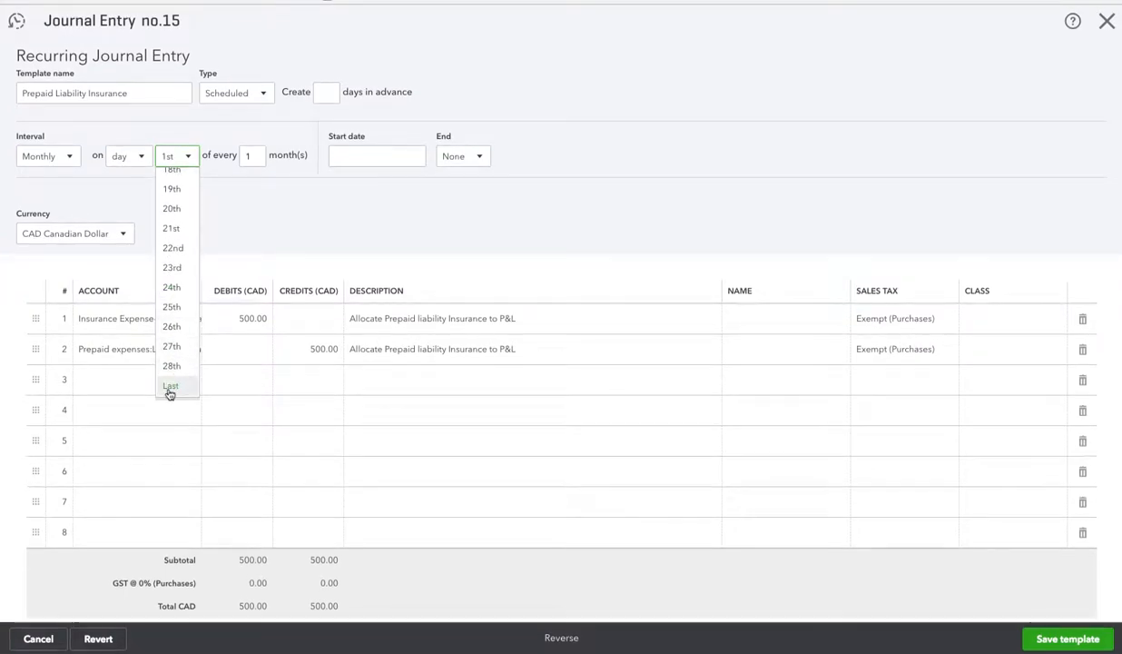
click(169, 387)
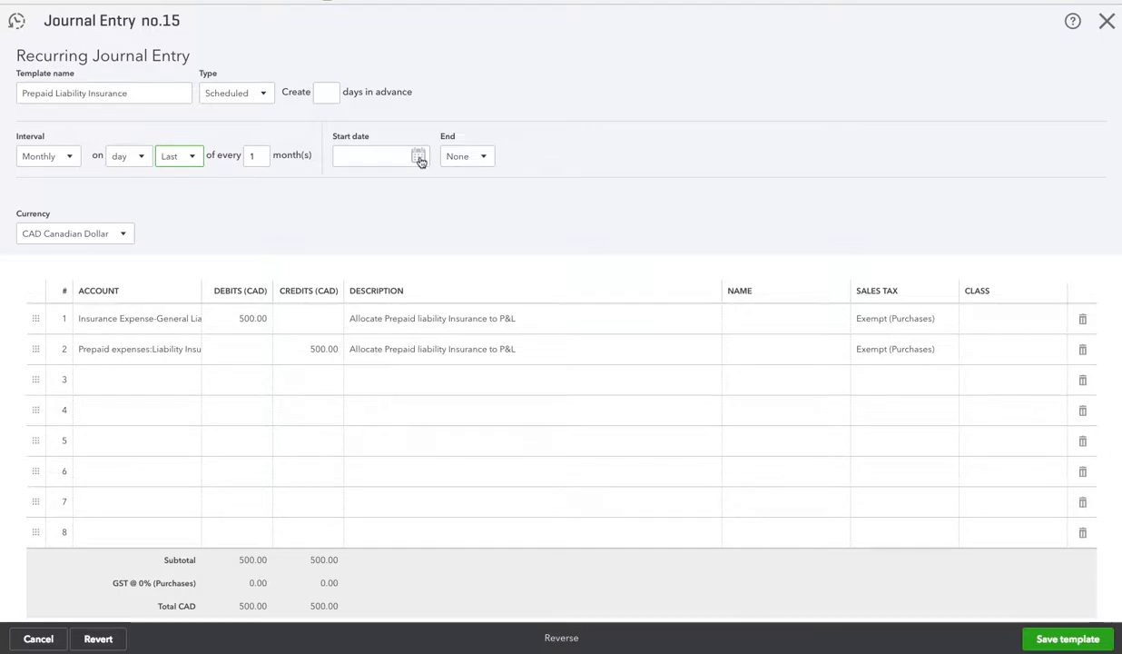
Set the recurring journal entry's start date to 30-06-2017.
click(418, 158)
click(460, 192)
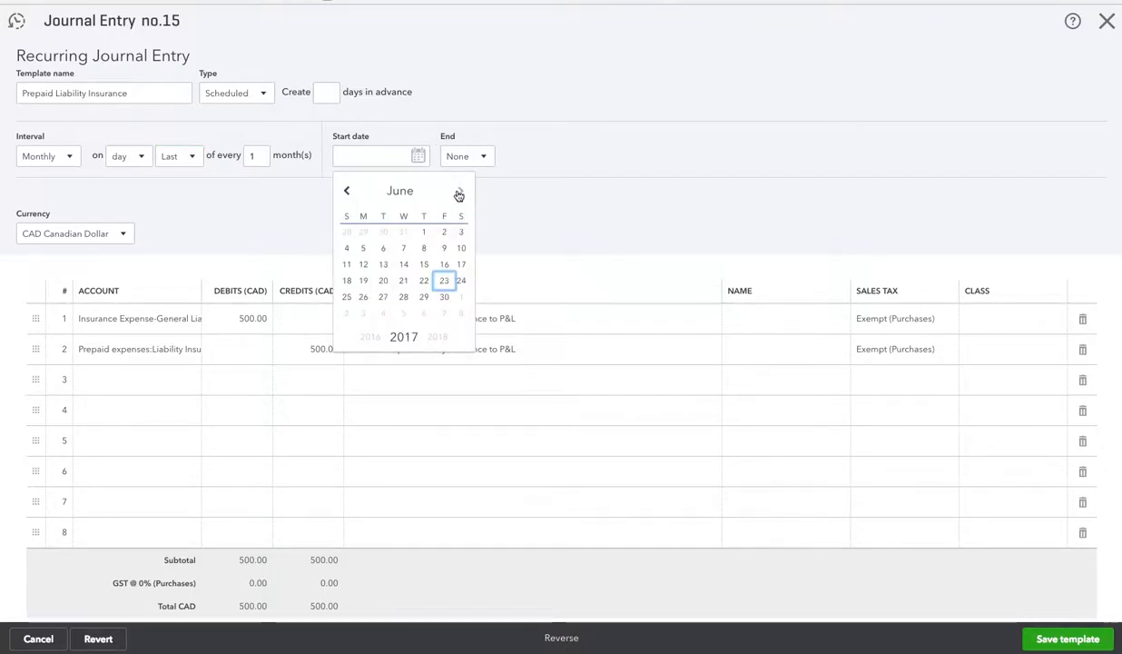
click(444, 298)
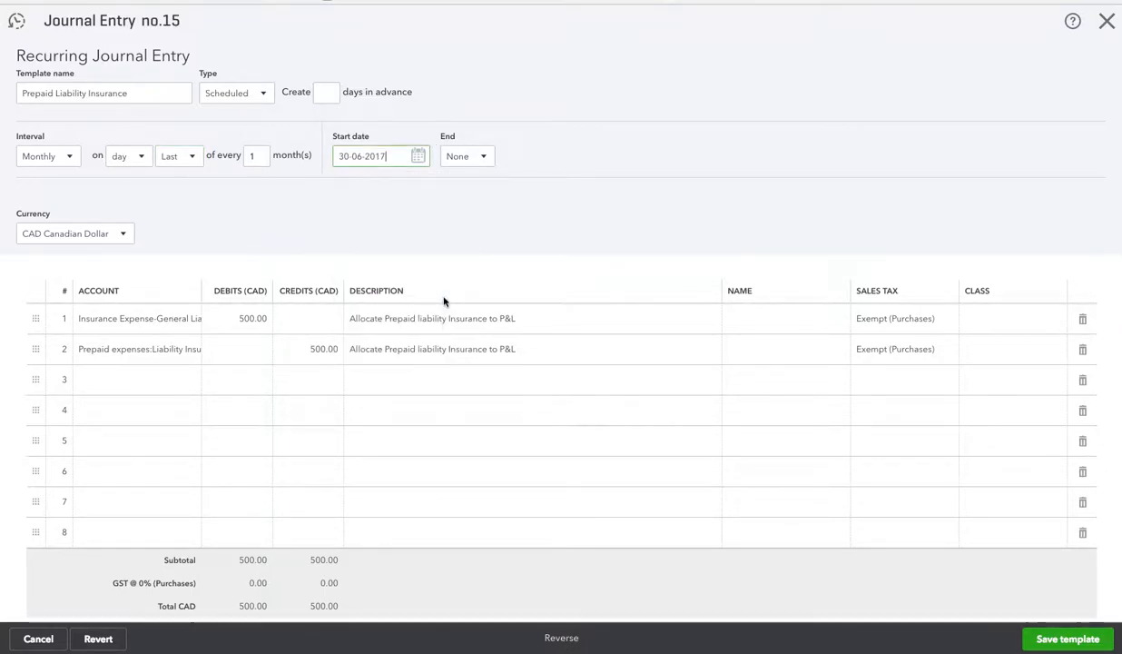
Set the recurring journal entry to end by 30-04-2018 and save the template.
click(486, 160)
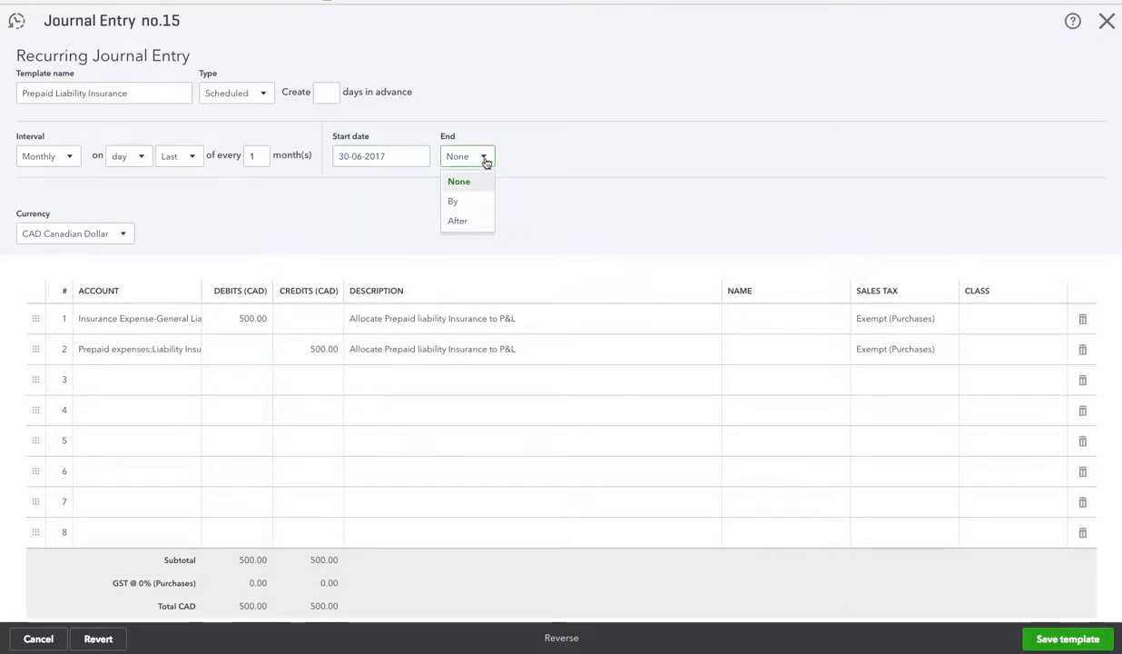
click(472, 199)
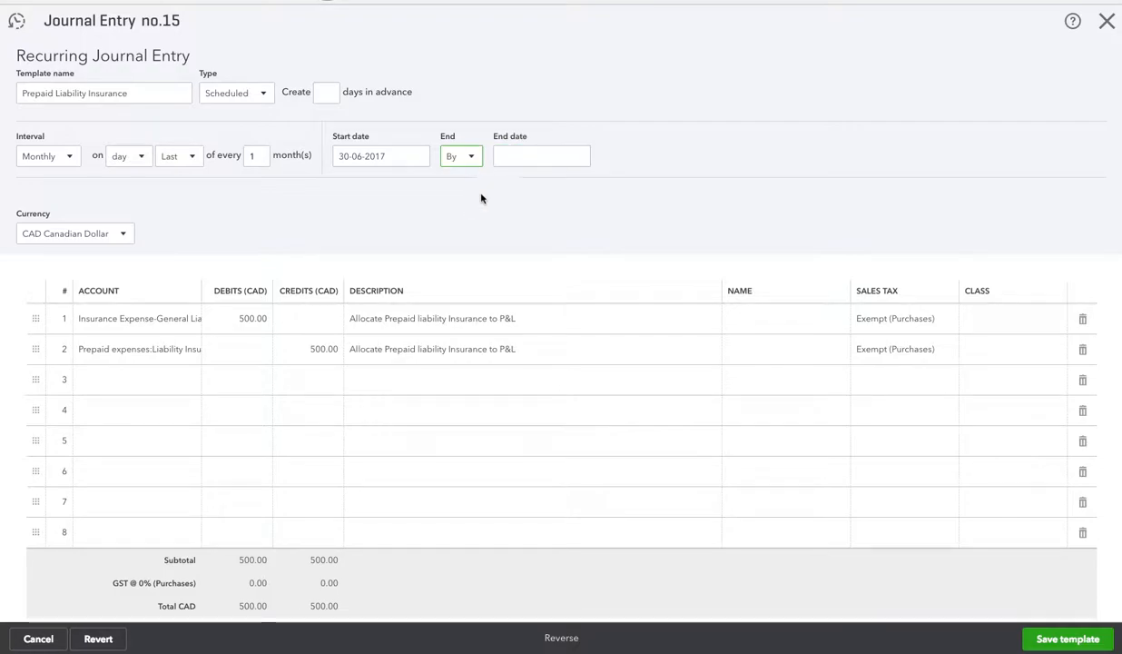
click(580, 157)
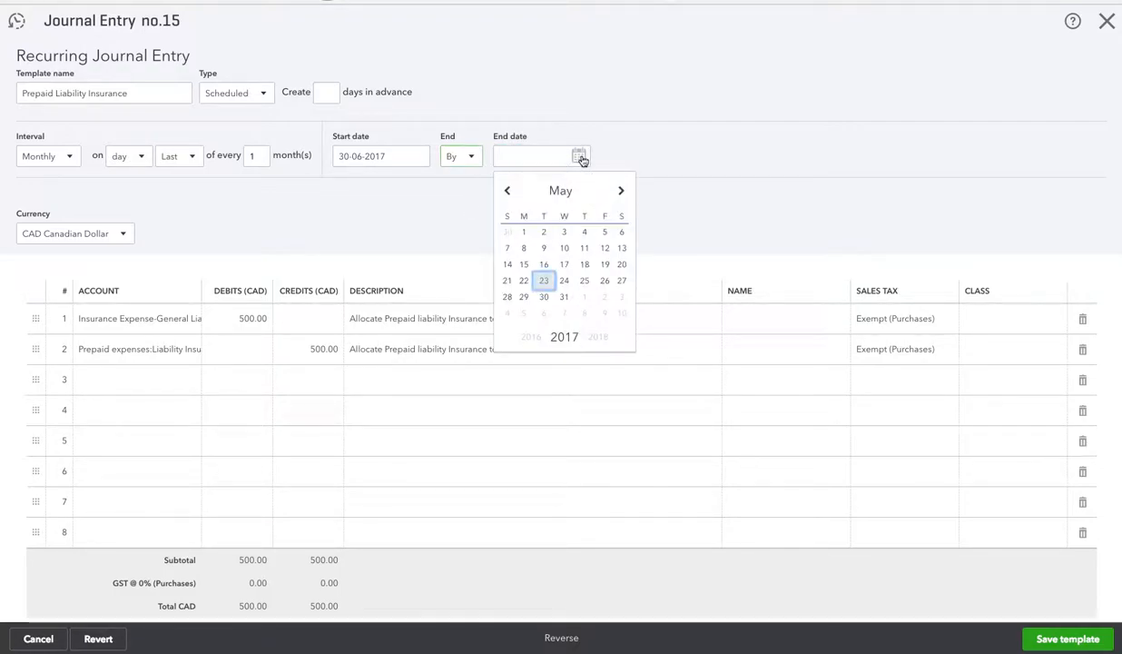
click(621, 192)
click(621, 192)
click(621, 191)
click(621, 191)
click(621, 192)
click(621, 192)
click(622, 191)
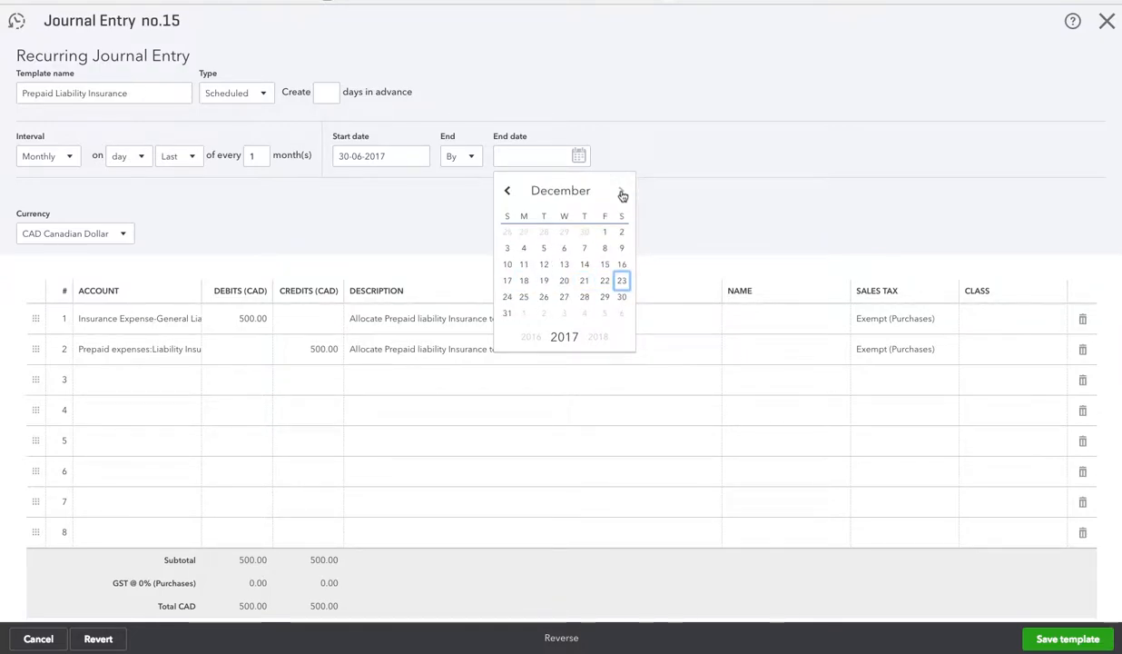
click(621, 191)
click(622, 191)
click(621, 192)
click(622, 192)
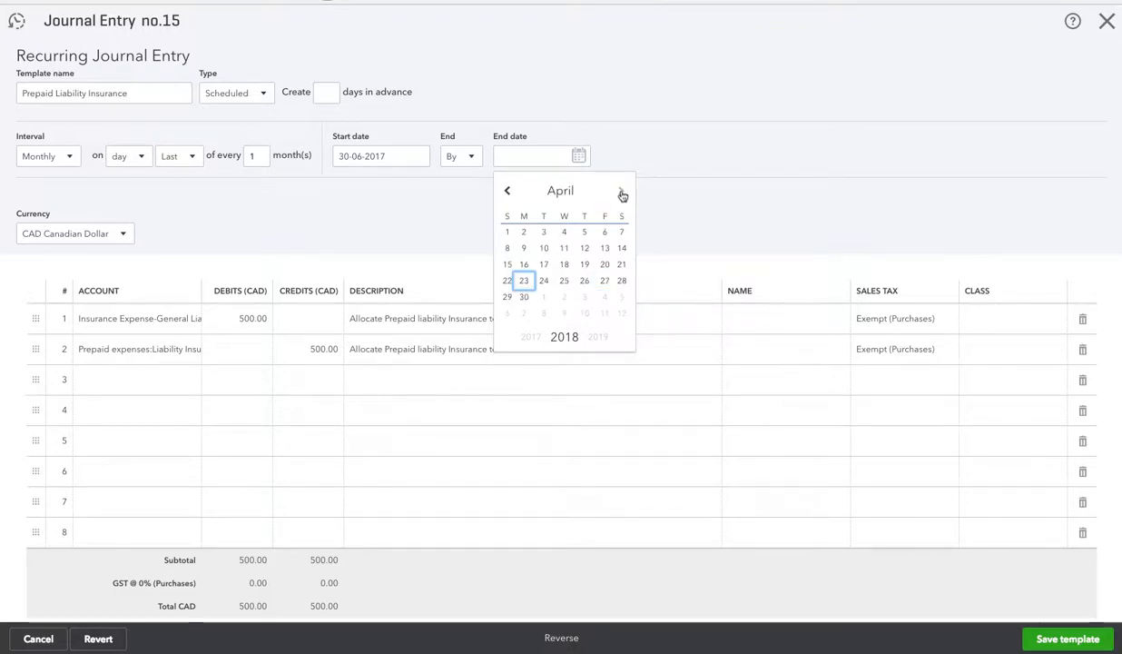
click(525, 297)
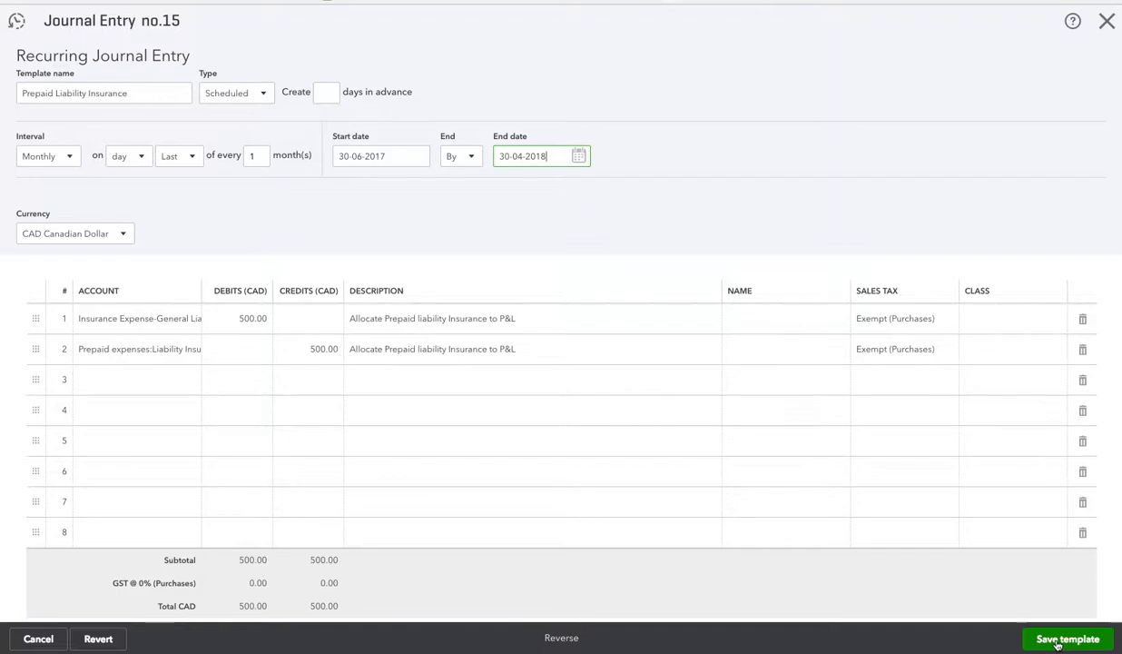
click(1058, 641)
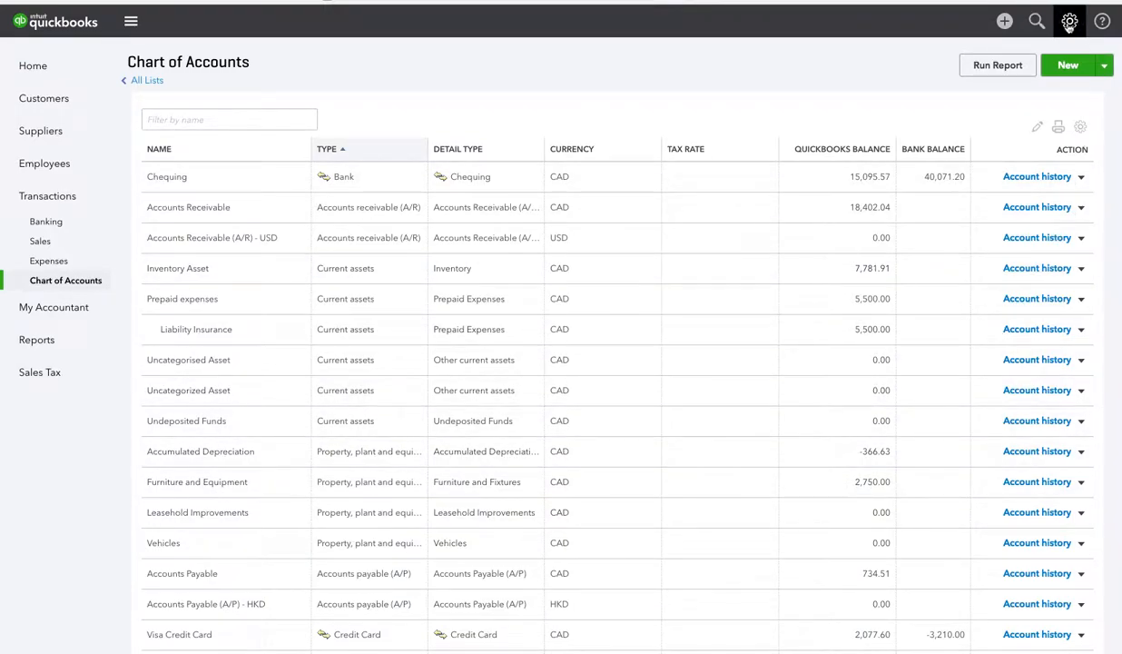
Open the Prepaid Liability Insurance template from the recurring transactions list, review its schedule and journal lines, and close it.
click(1069, 22)
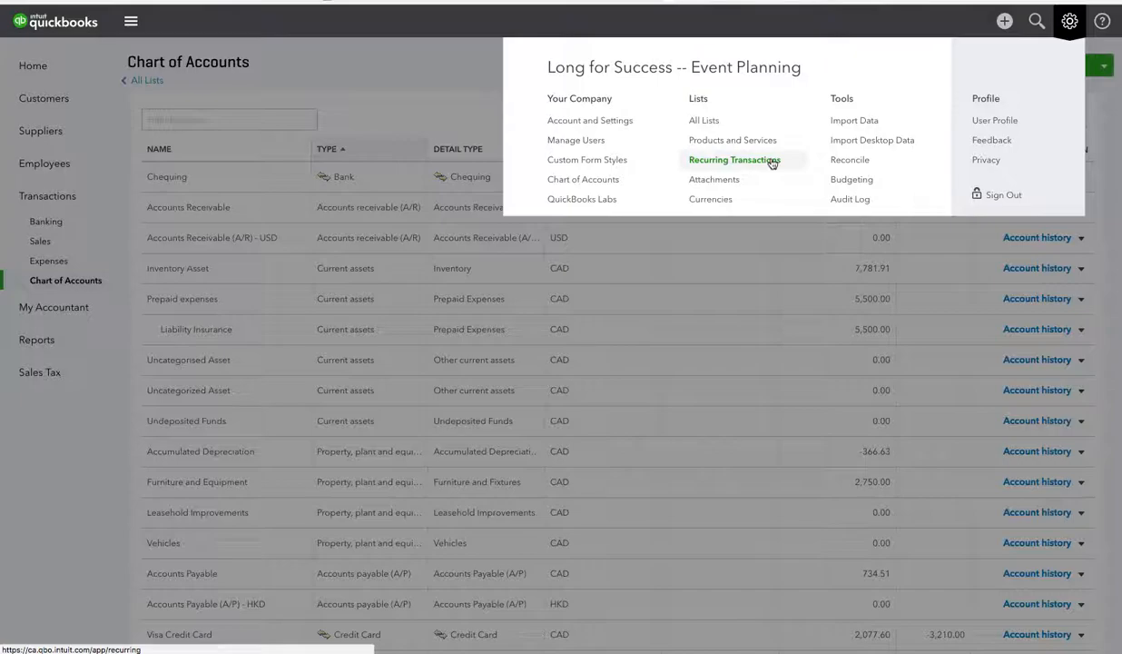
click(735, 160)
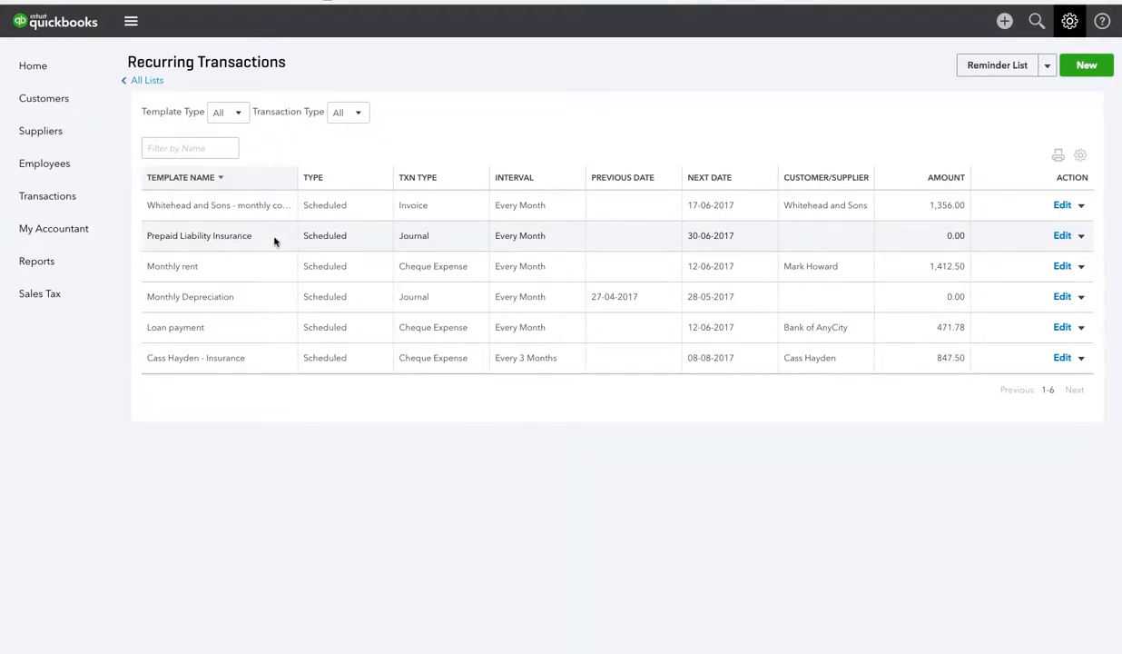
click(1062, 236)
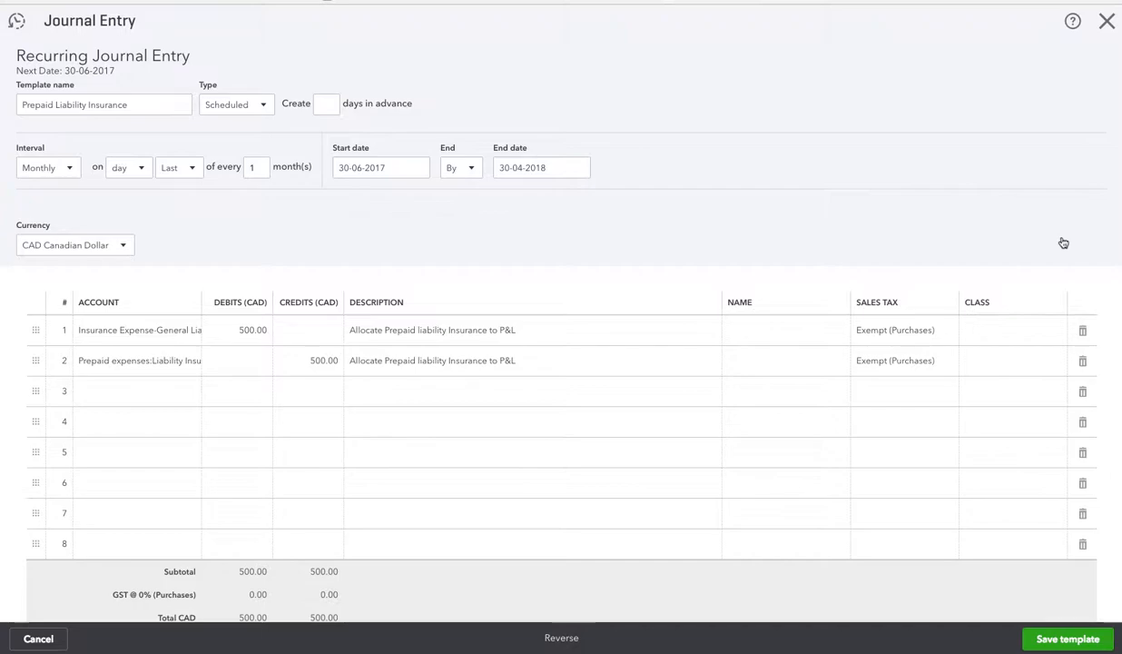
click(1107, 22)
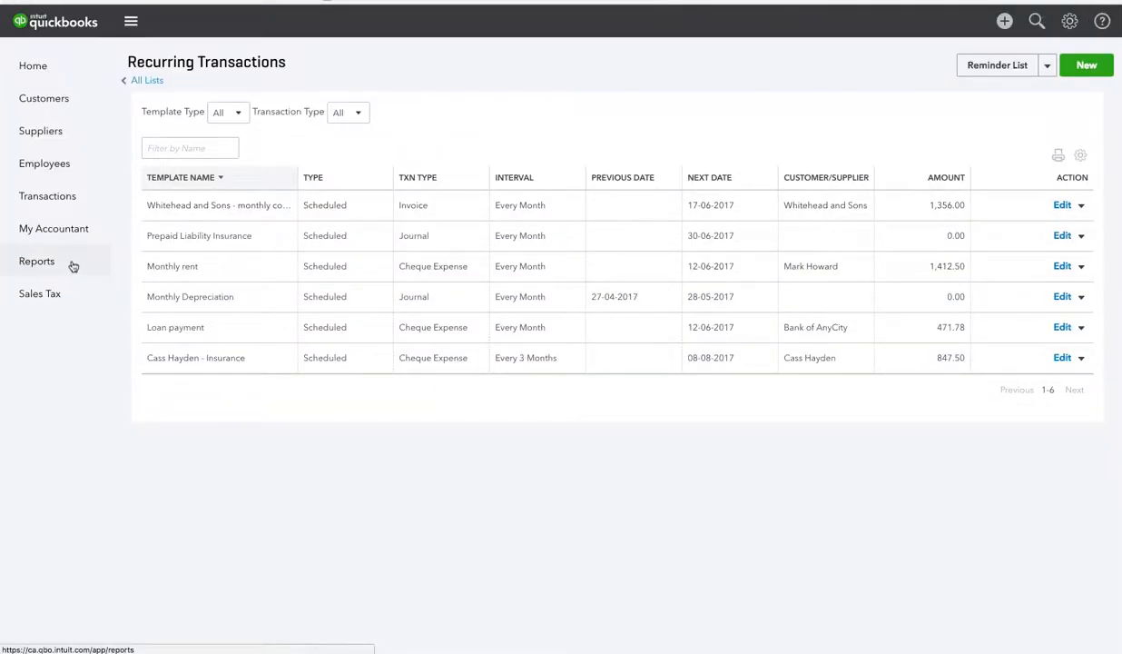
Run the Profit and Loss report, check its liability insurance expense and report period, and return to the report list.
click(38, 260)
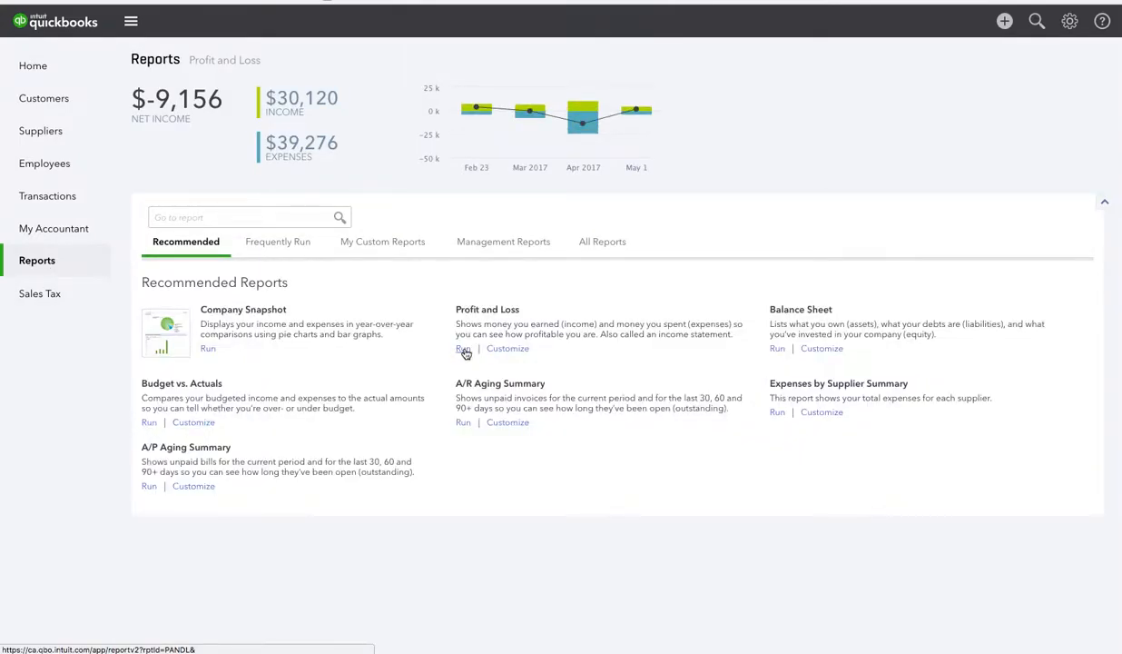
click(465, 350)
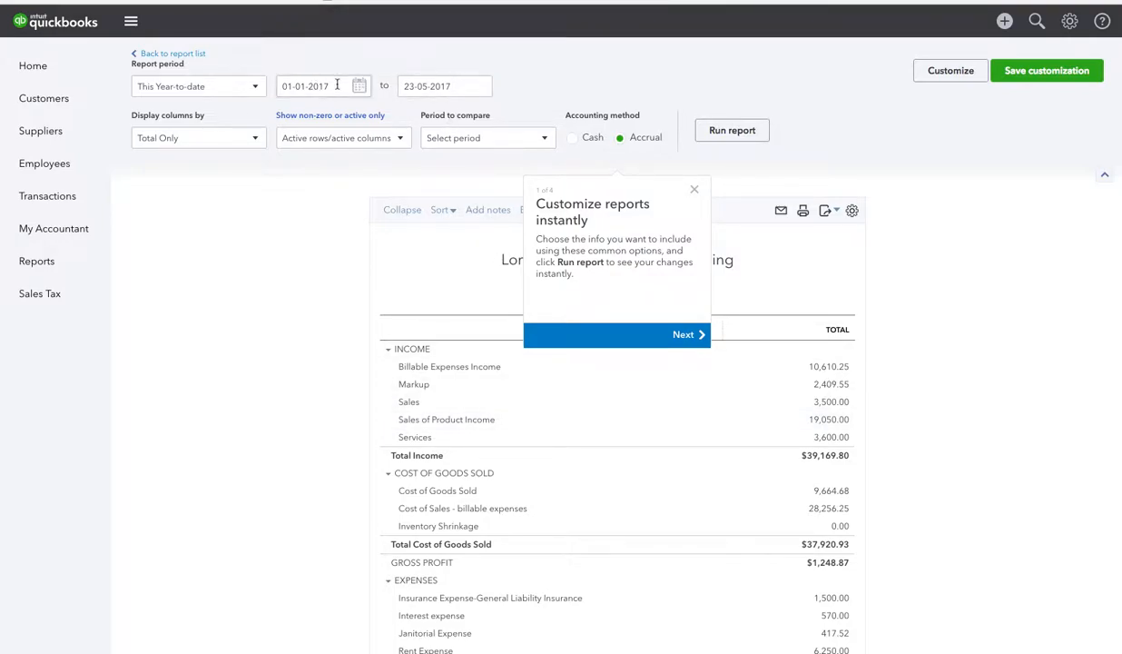
drag(337, 85, 278, 86)
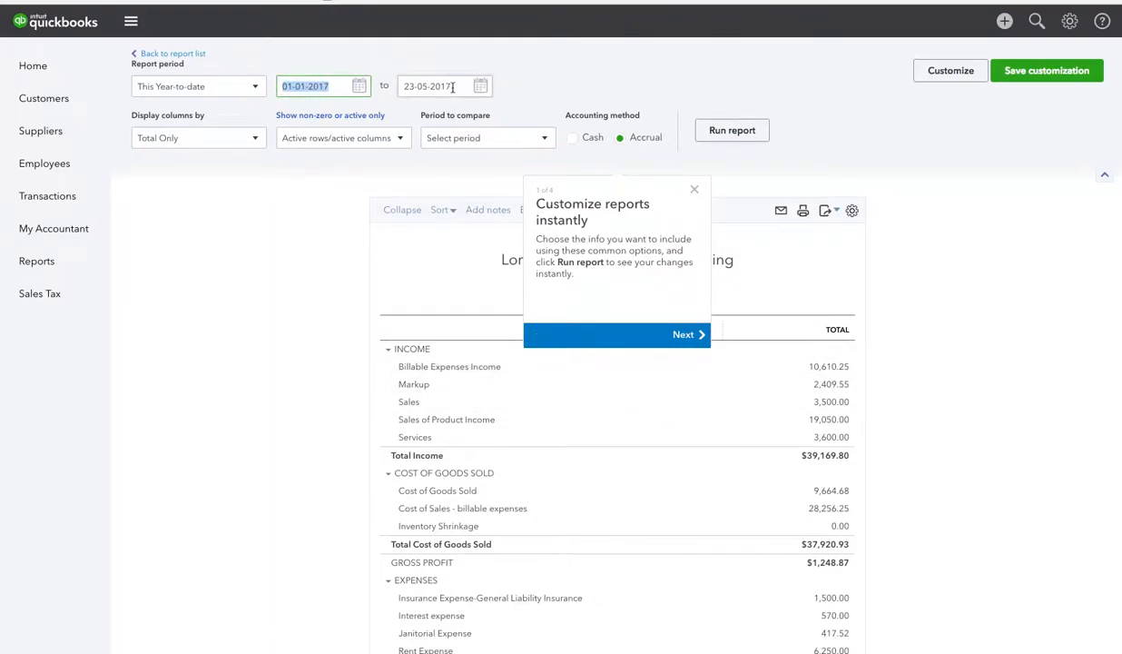
click(345, 86)
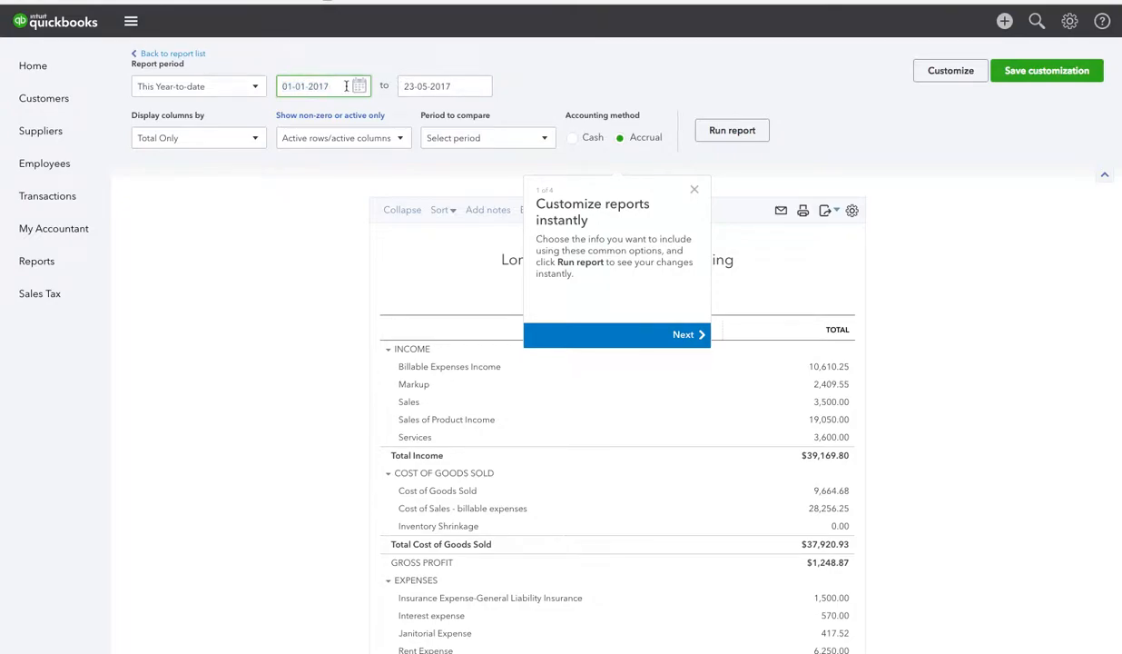
click(181, 55)
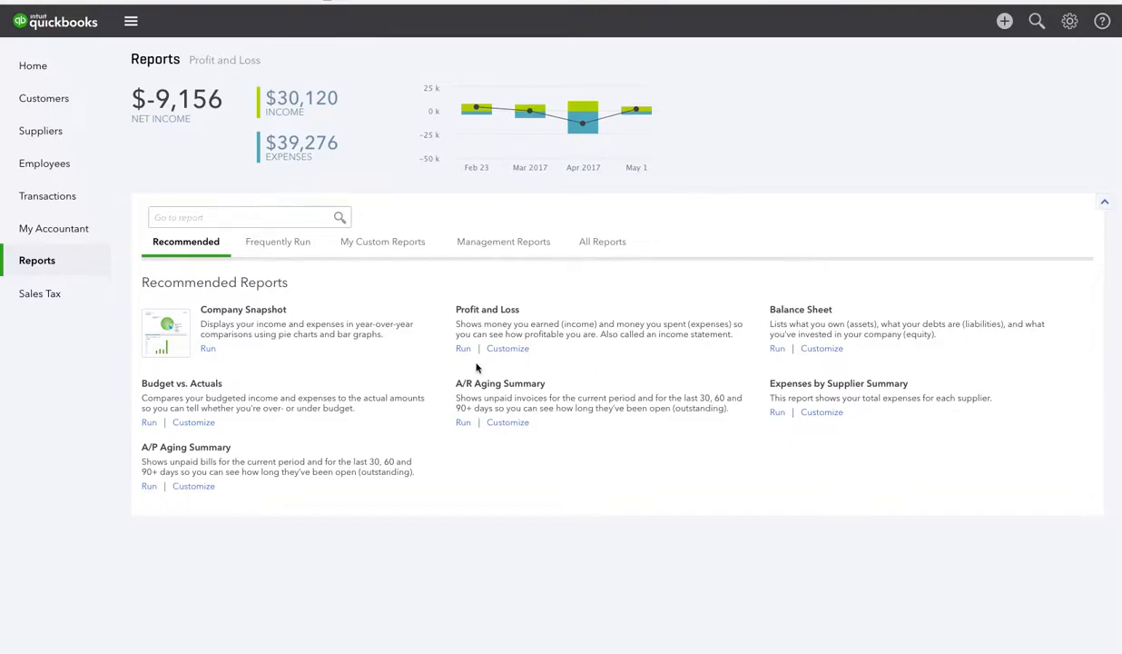
Run the Balance Sheet report and dismiss the customization tip to examine the prepaid Liability Insurance balance.
click(777, 350)
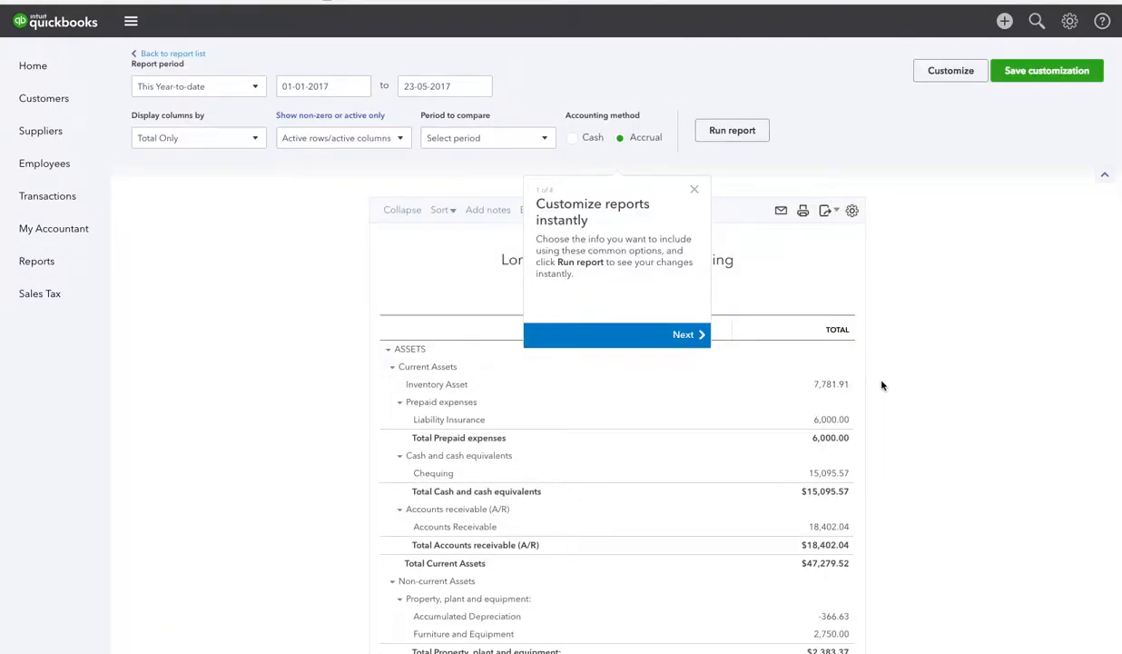
click(891, 410)
click(694, 190)
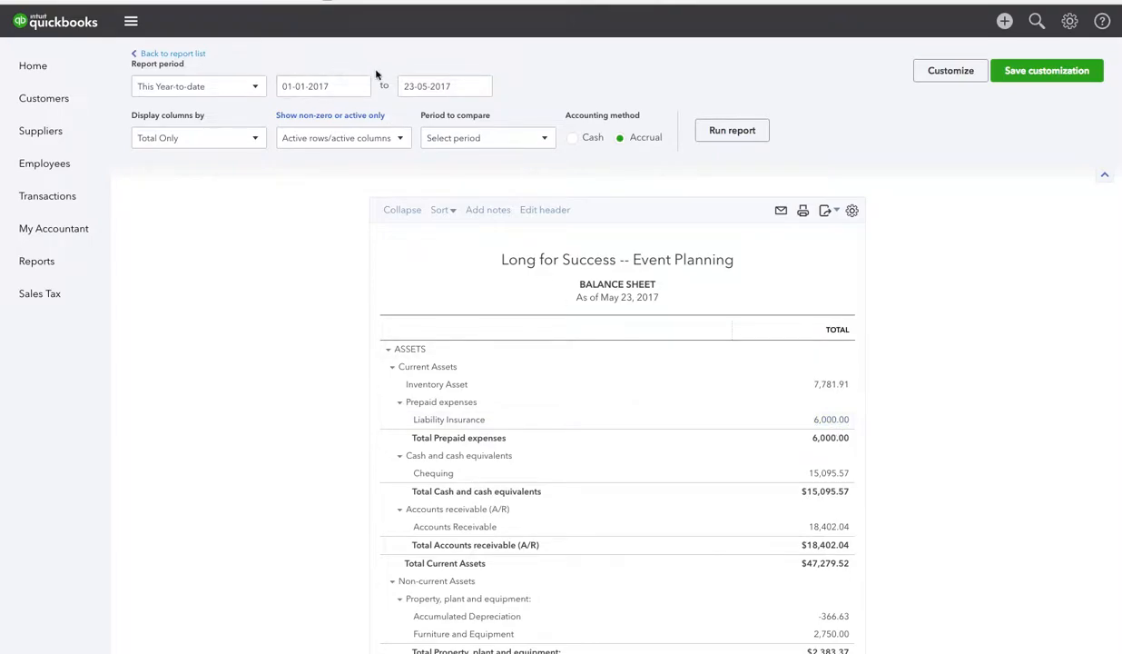
Set the Balance Sheet's end date to 31-05-2017 and rerun the report.
click(413, 87)
drag(413, 87, 396, 86)
text(31)
click(713, 131)
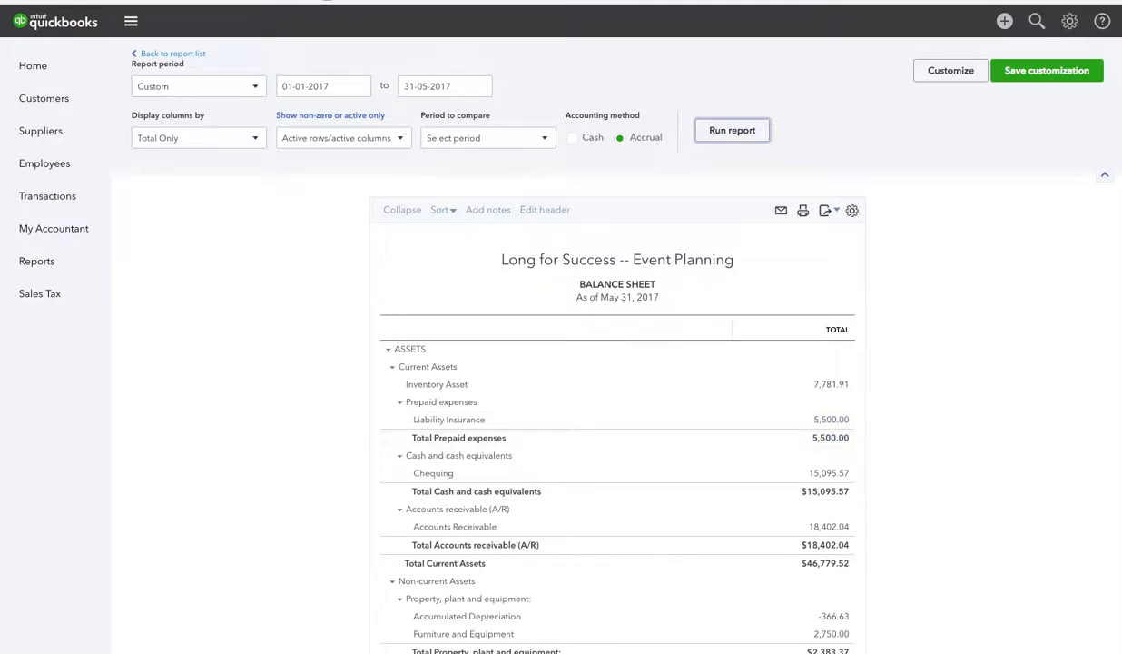
click(488, 472)
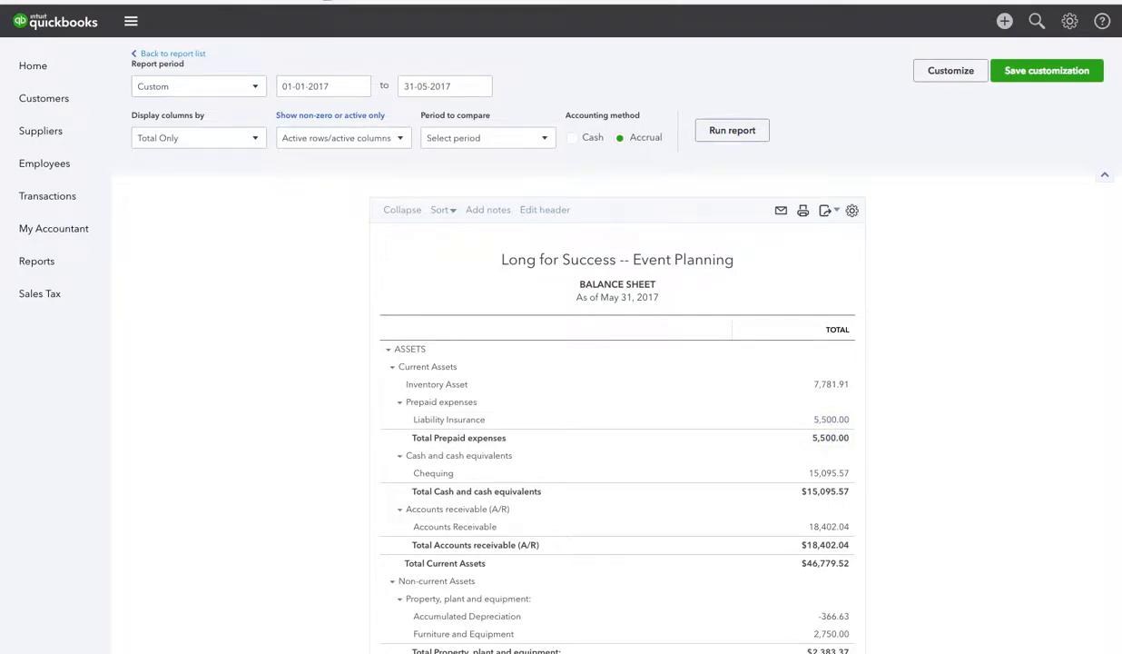